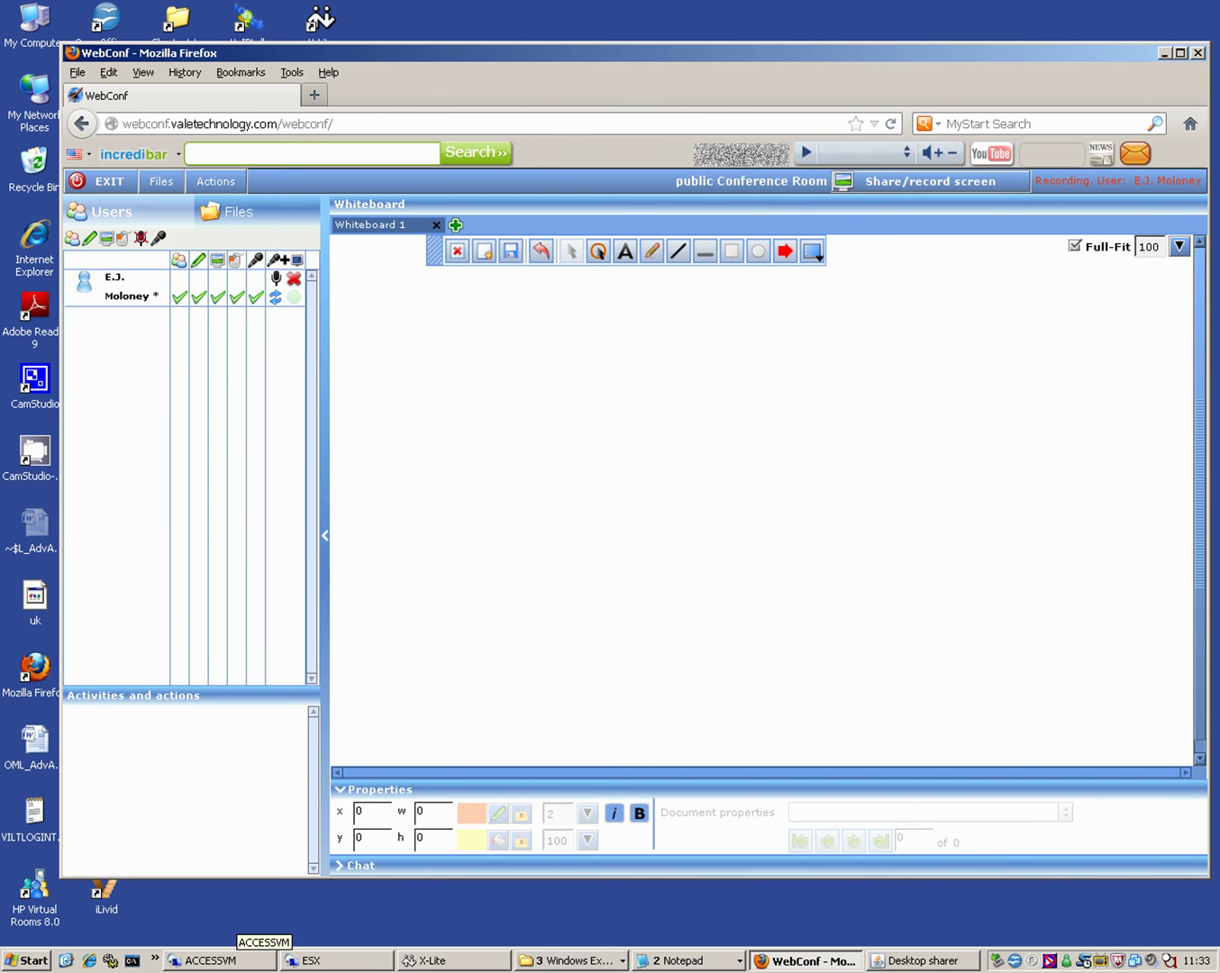
- Bring the remote browser forward and switch to the Network Node Manager tab with the ROUTER-05 incident
click(218, 960)
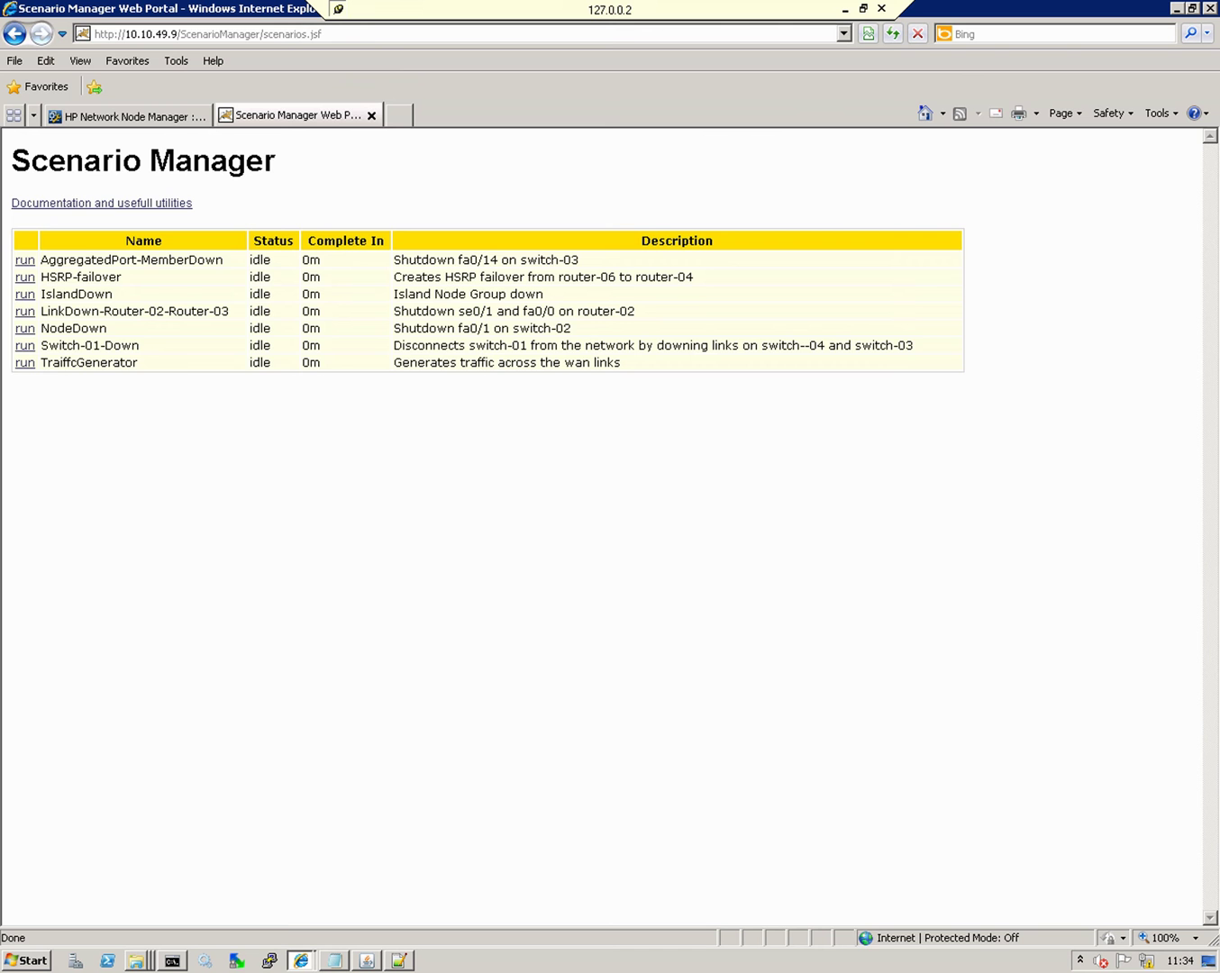
key(ctrl+Tab)
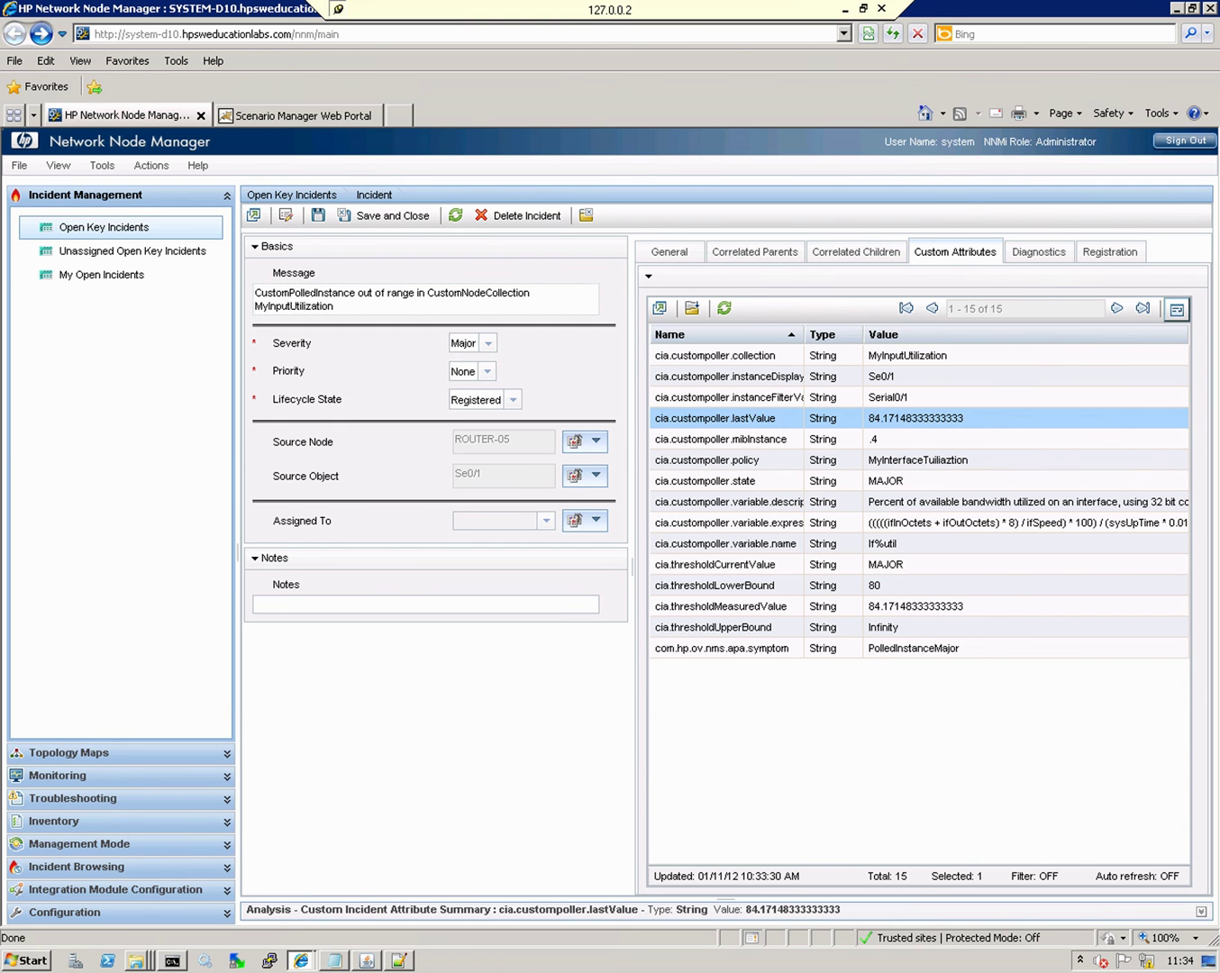
key(ctrl+t)
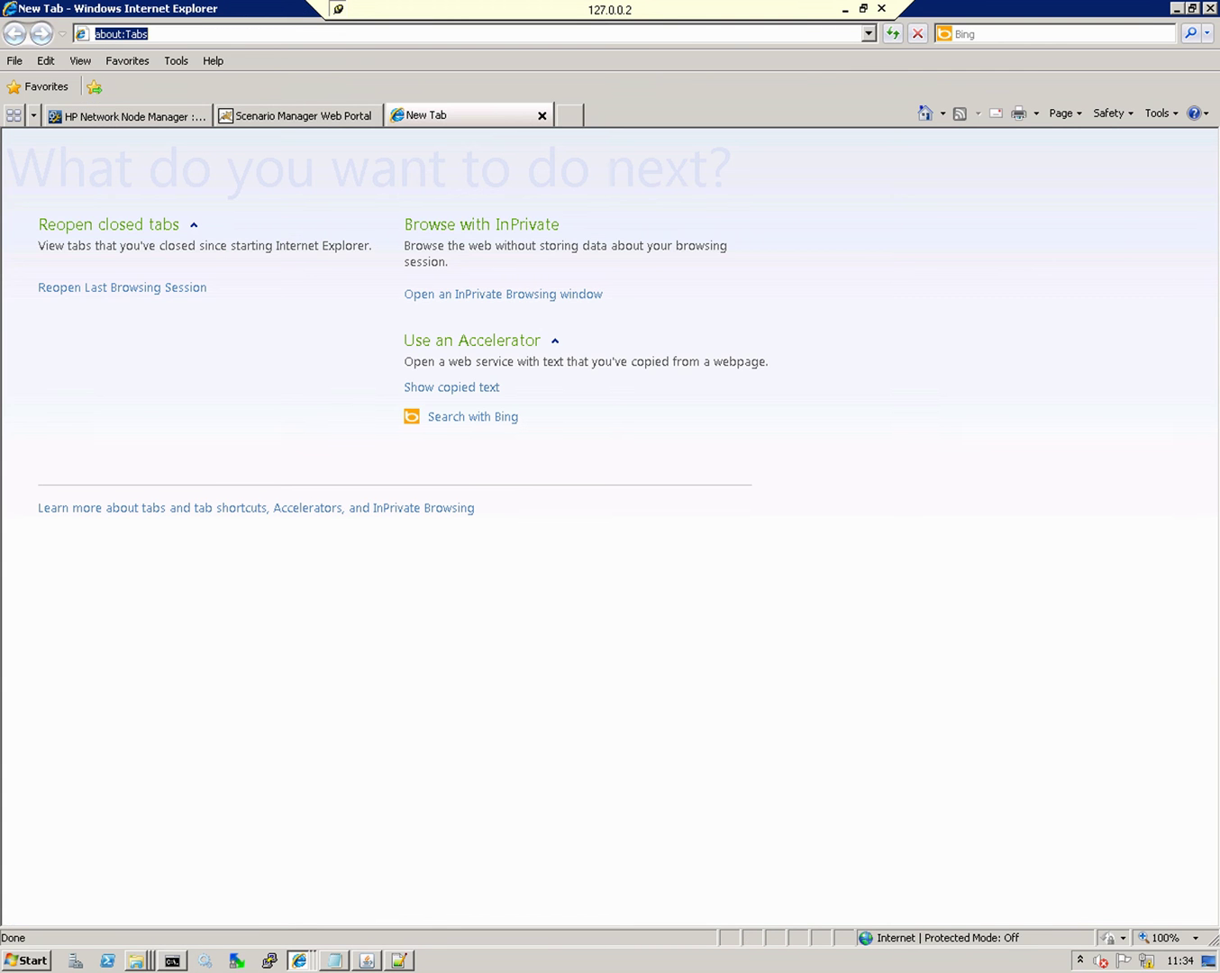
text(http)
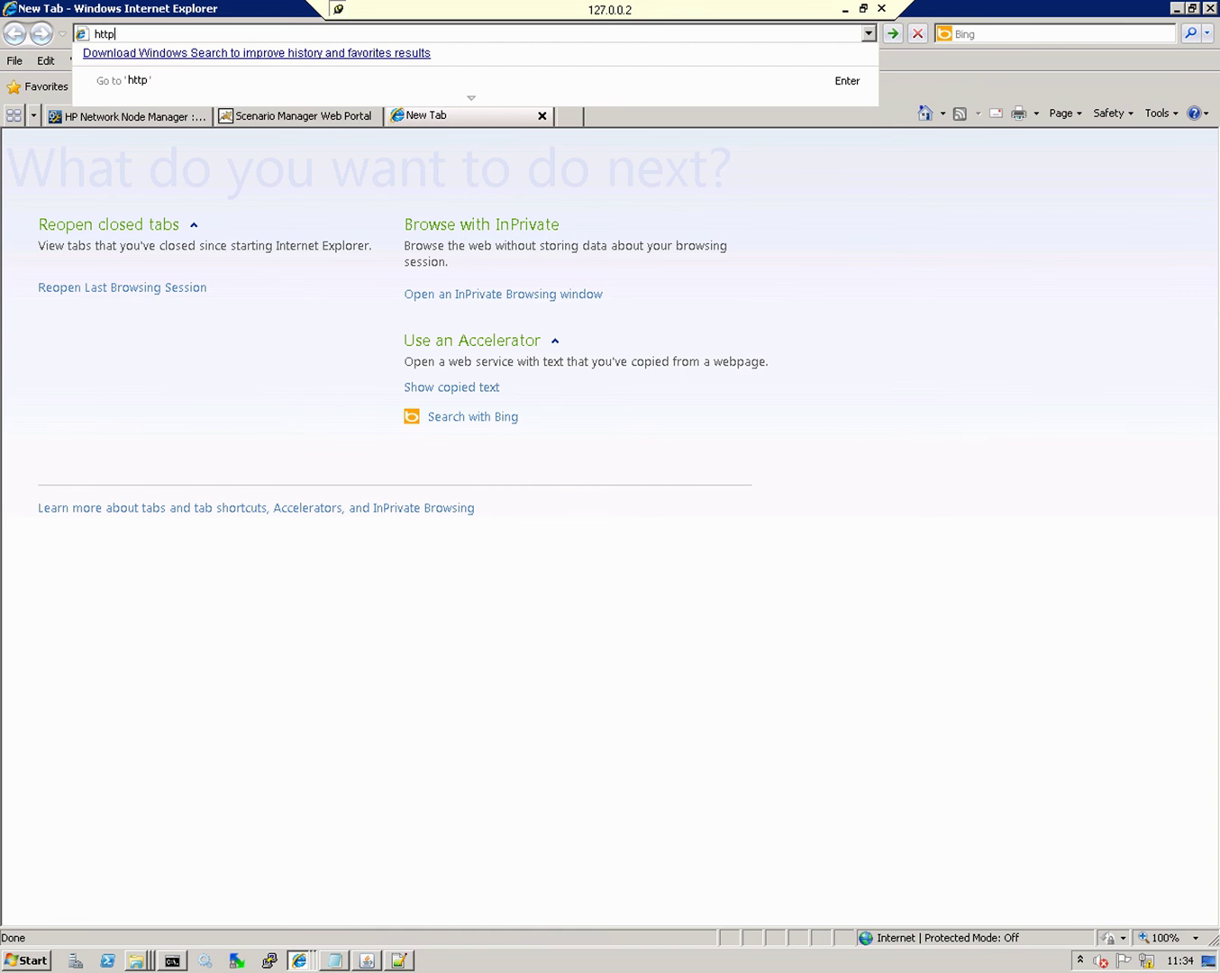
text(://10.10)
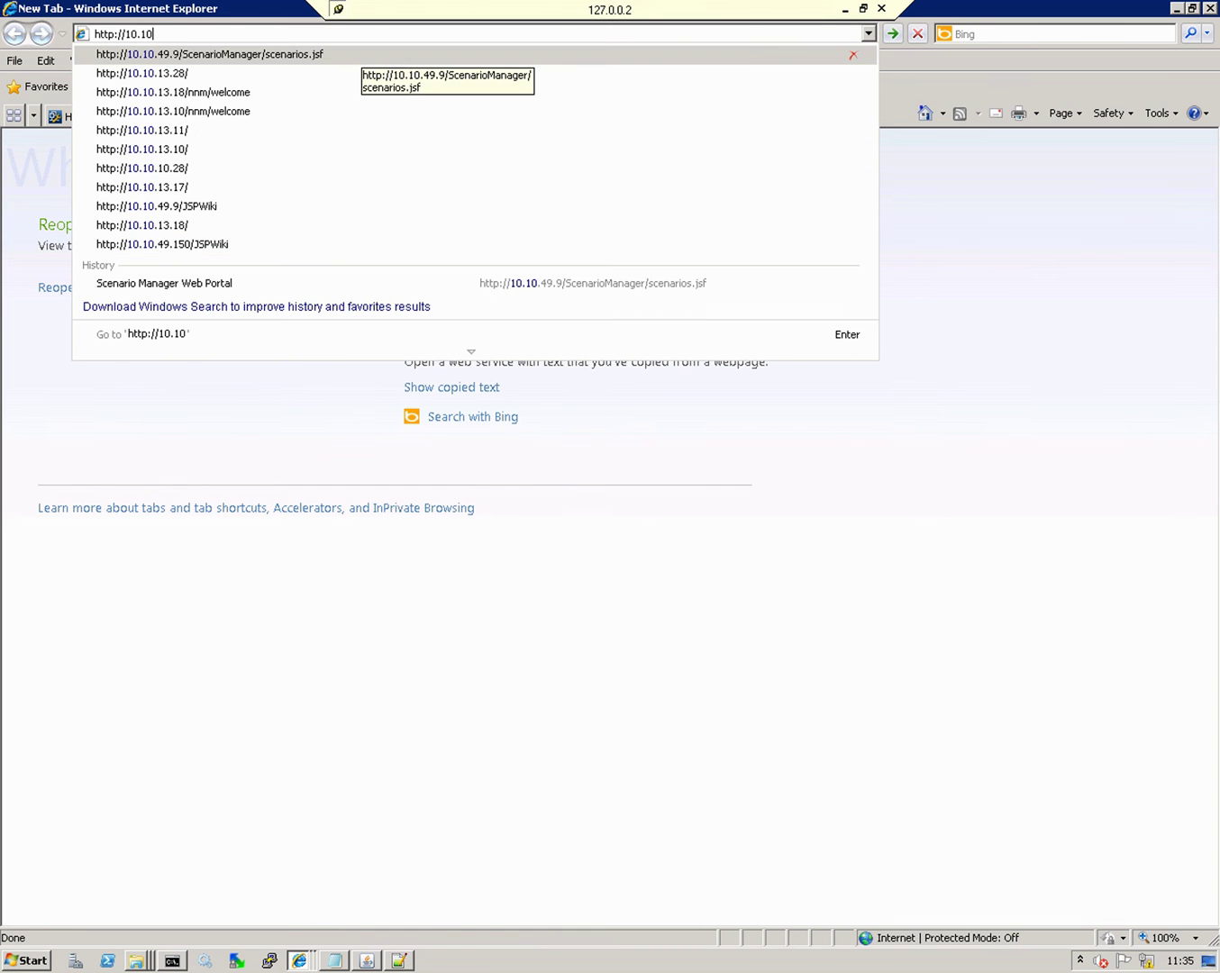
text(.)
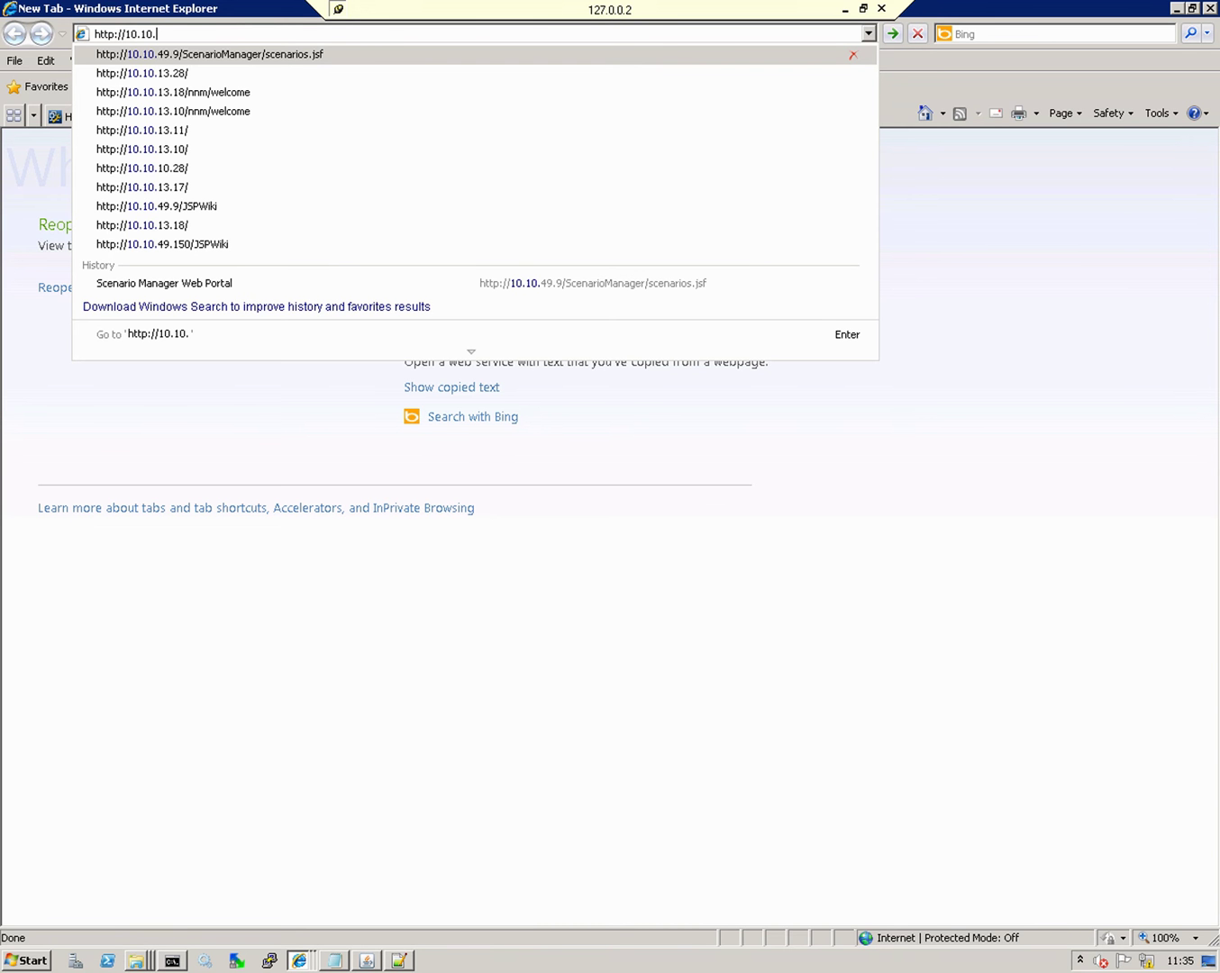
text(13.28)
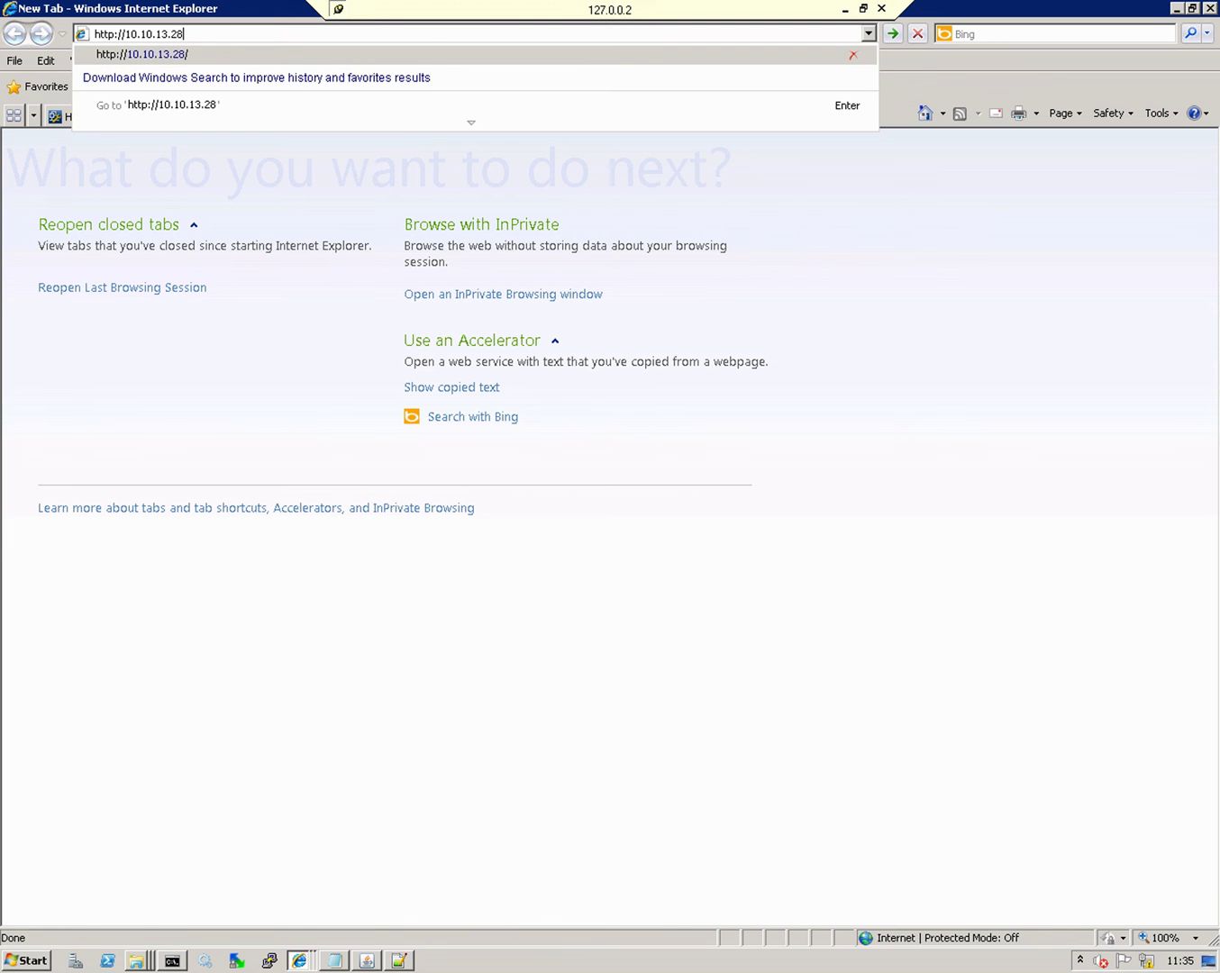
key(Return)
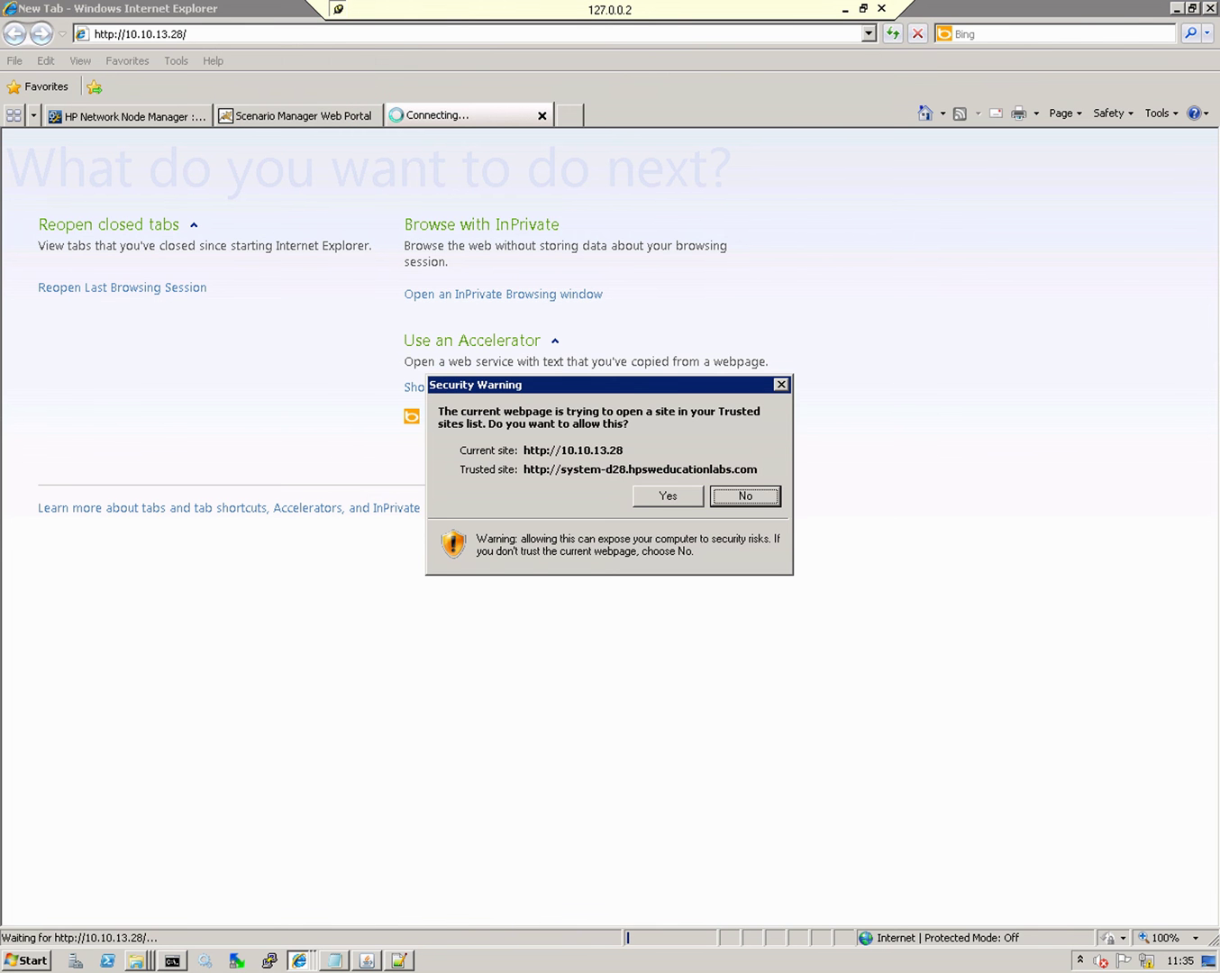
key(y)
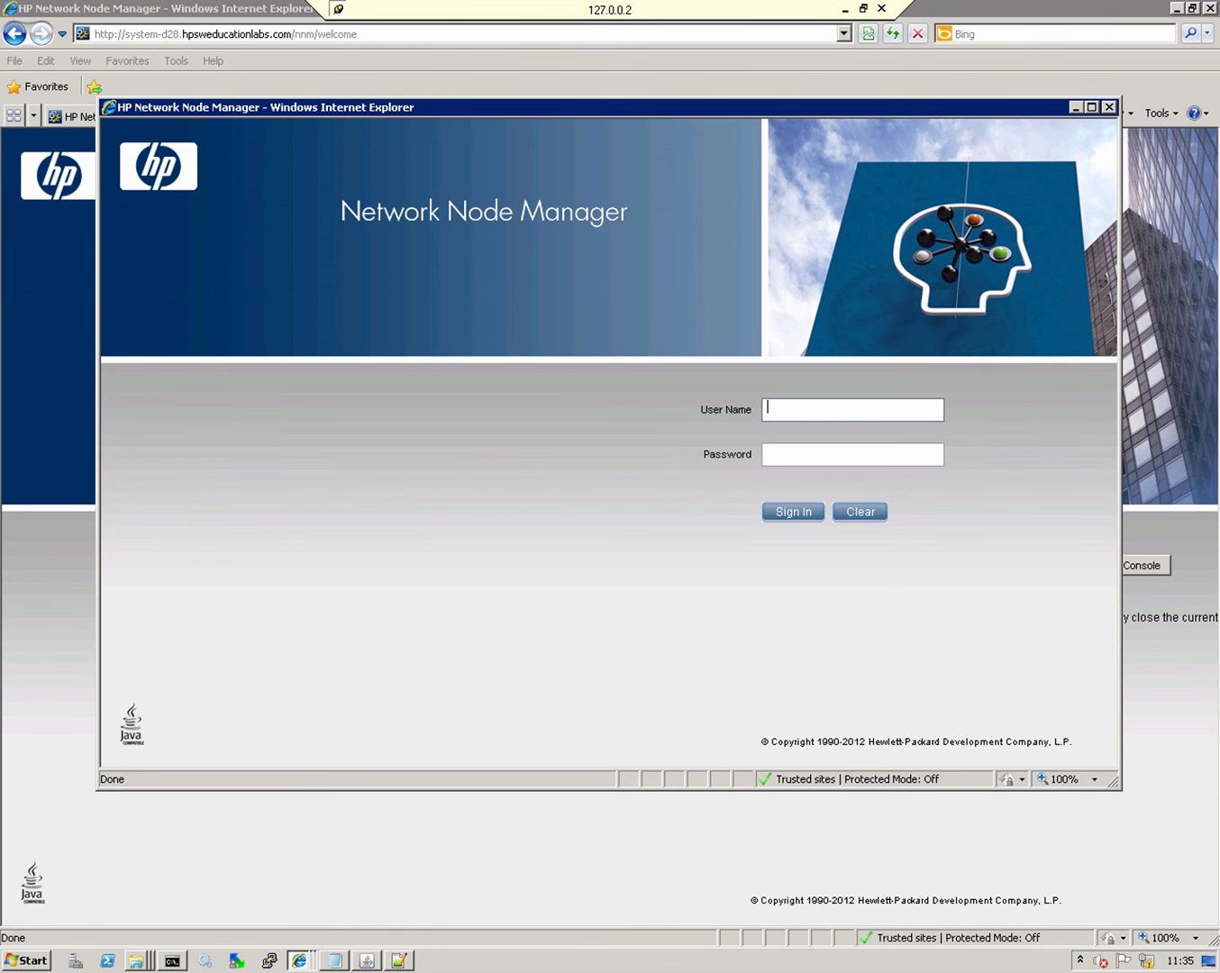
- Sign in to Network Node Manager with the demo user name and password
text(ispidemo)
key(Tab)
text(••••••••)
key(Return)
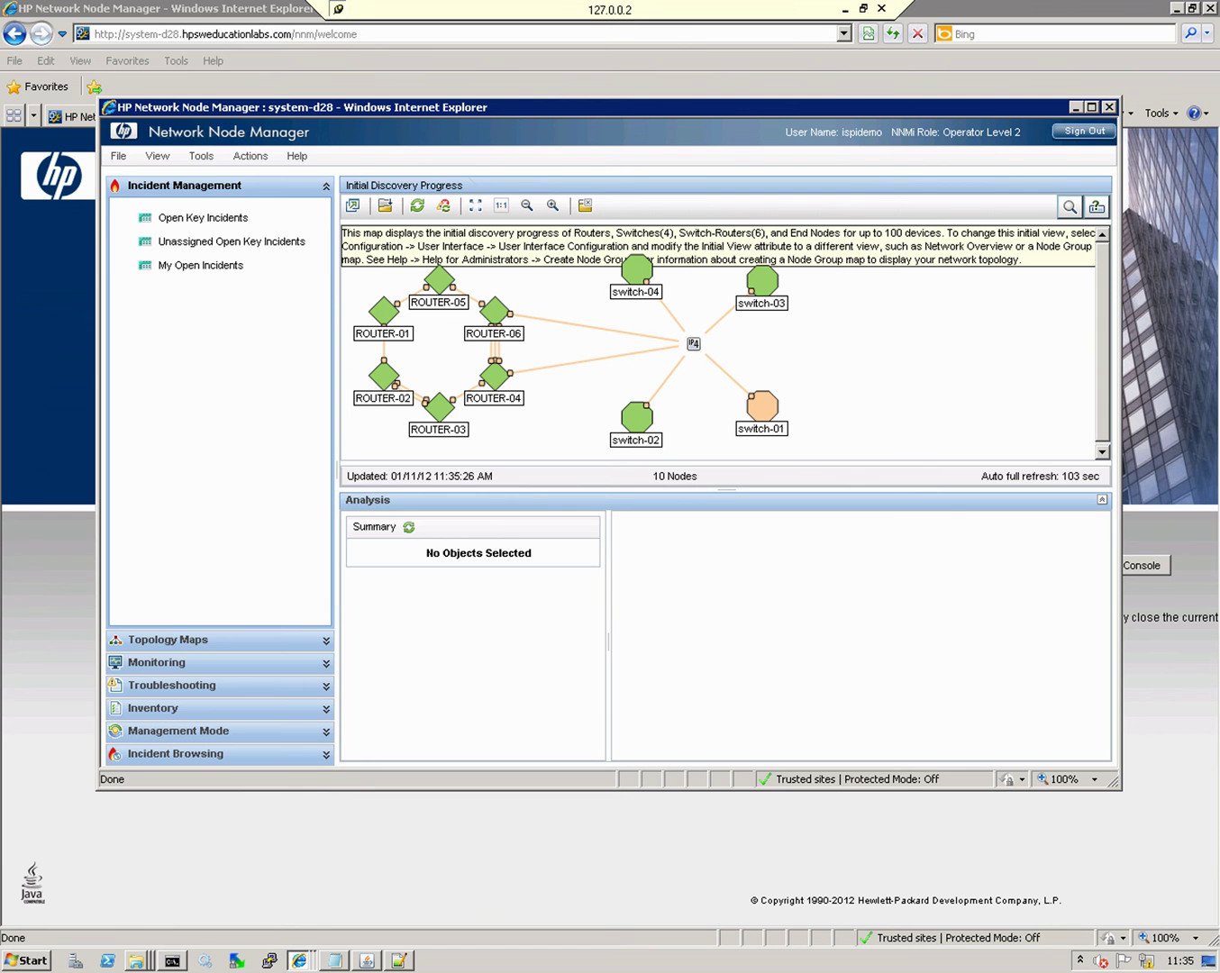
- List the Nodes inventory and select ROUTER-01 to show its Normal status and 18 interfaces
click(221, 708)
click(174, 308)
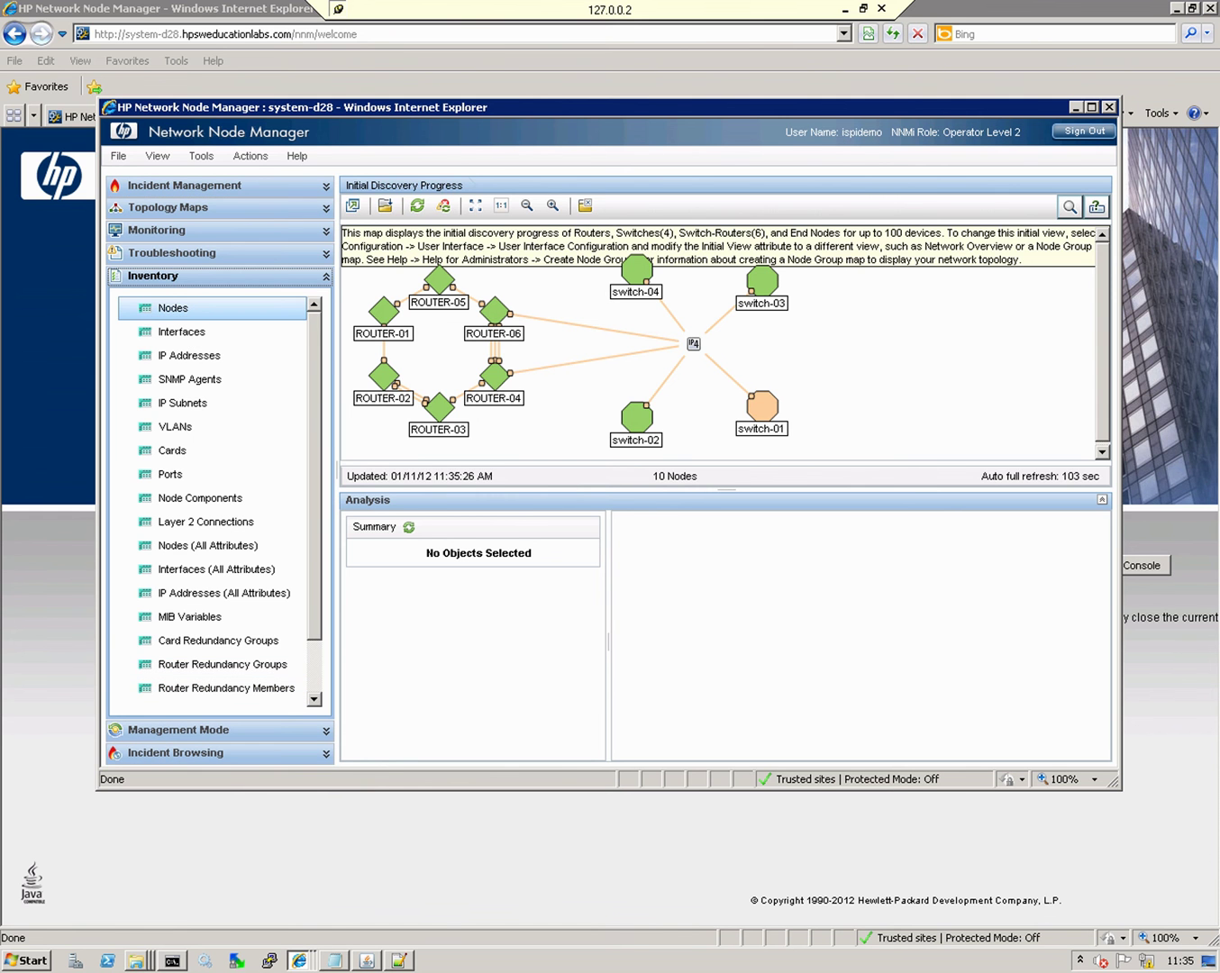
click(173, 307)
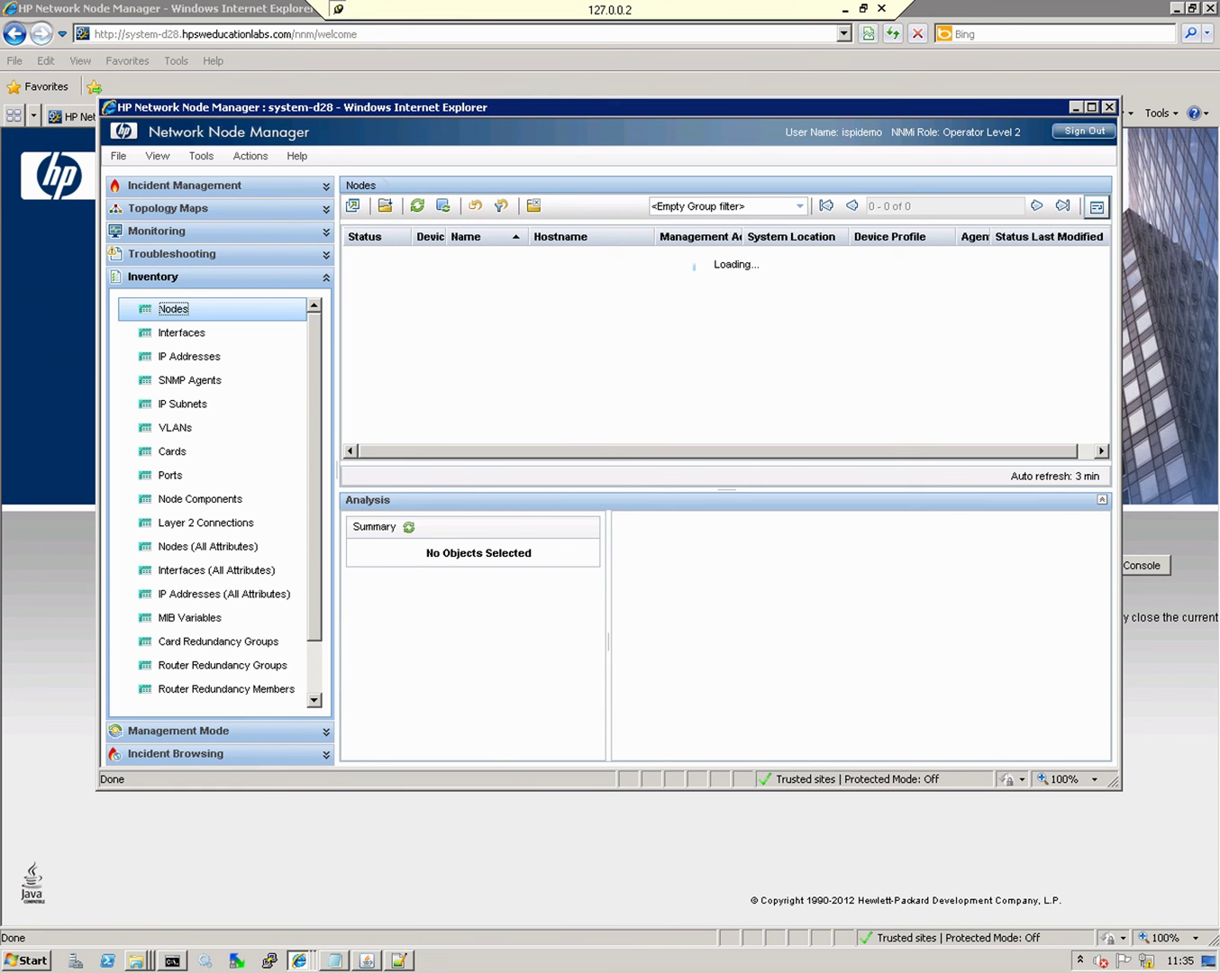
click(477, 261)
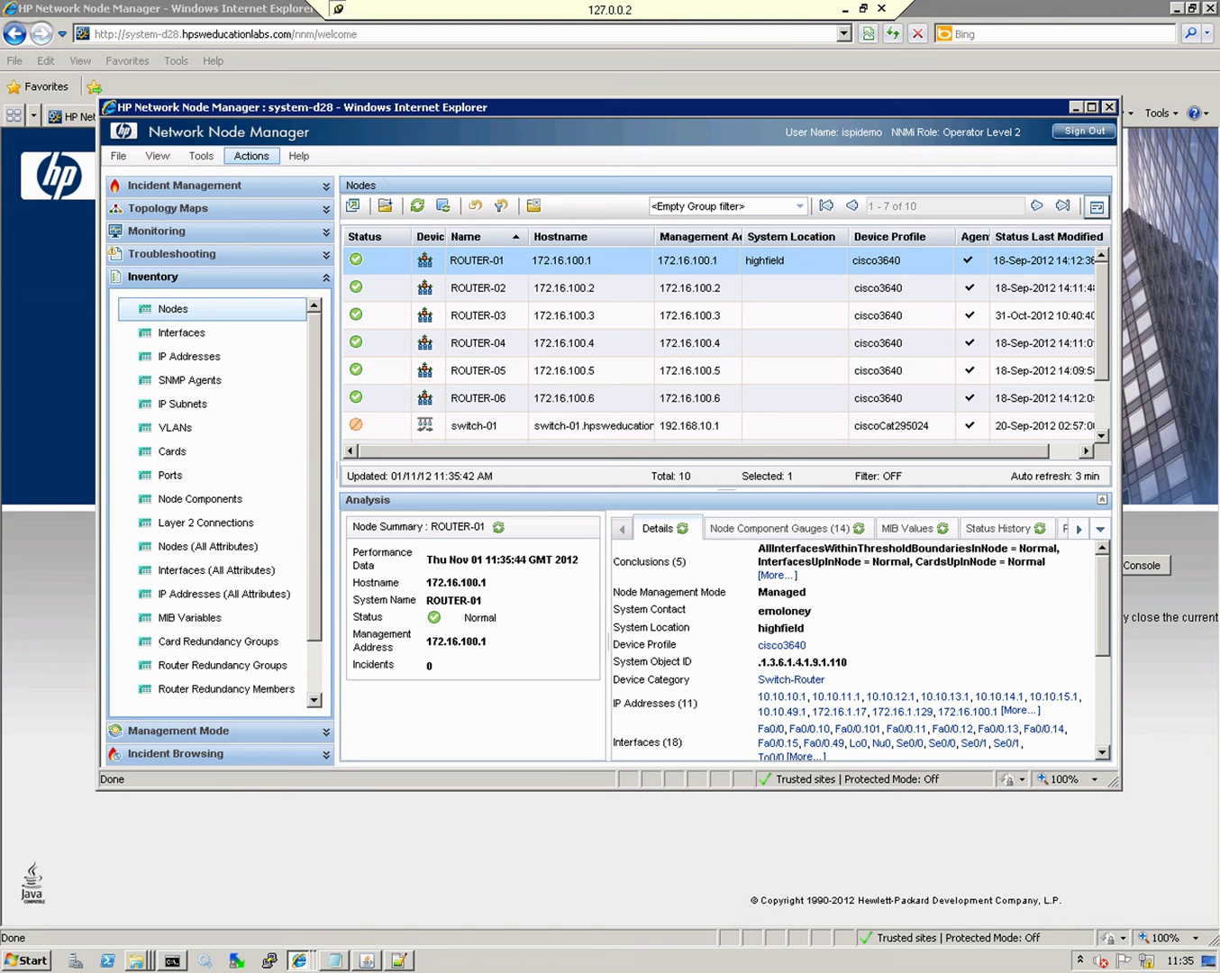
- Launch Actions > HP NNM iSPI Performance > Reporting - Report Menu for ROUTER-01
click(251, 157)
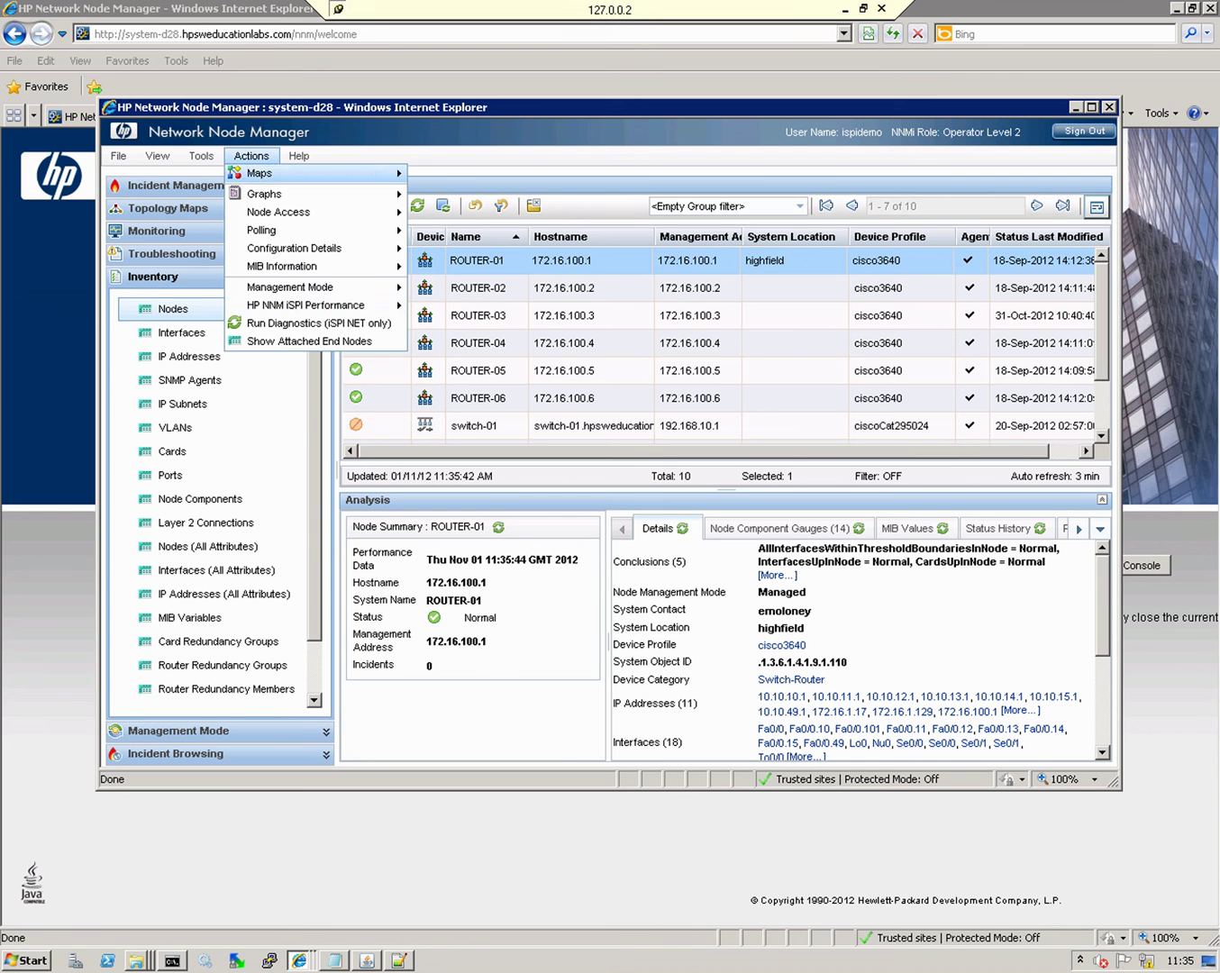
mouse_move(306, 305)
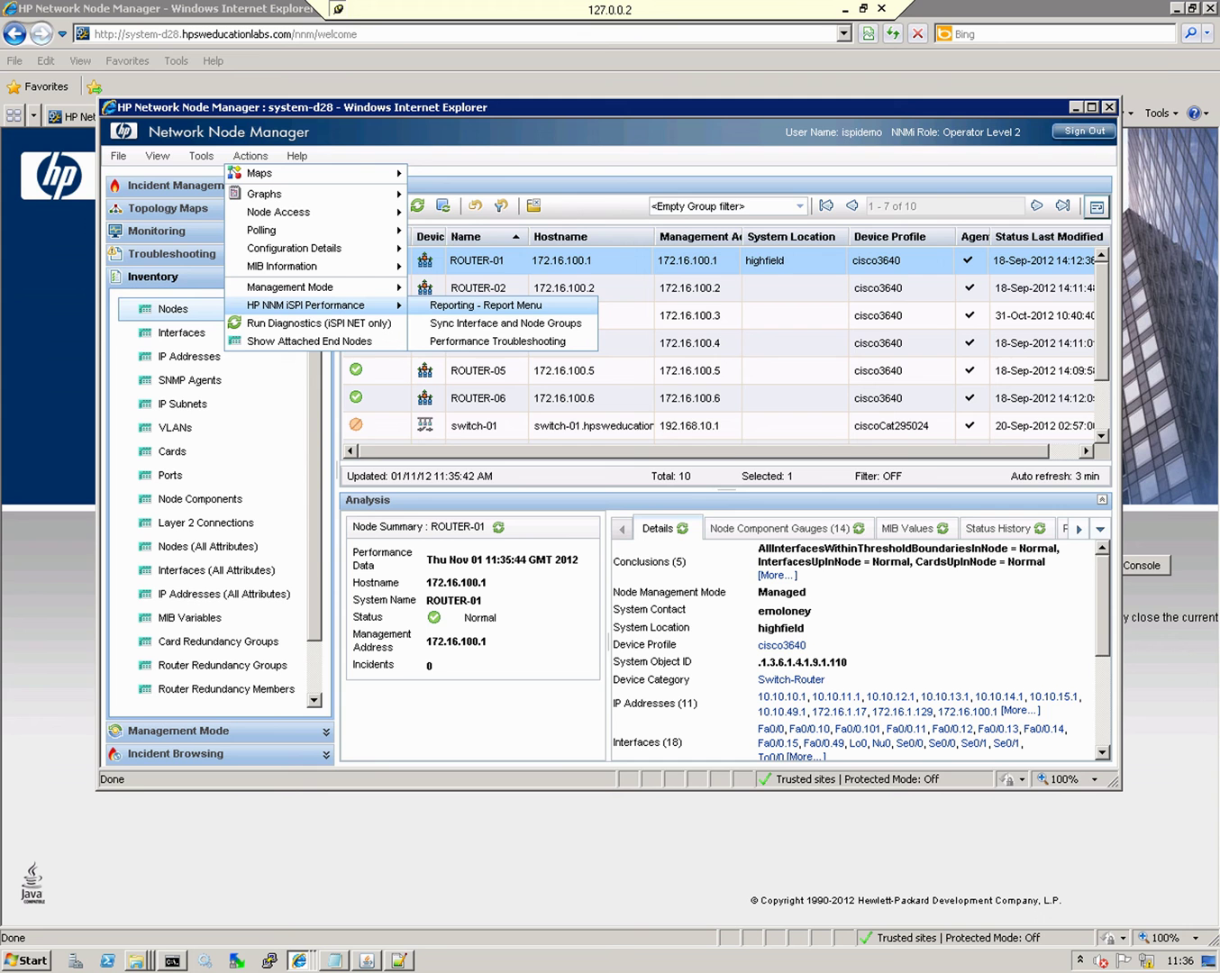
key(Return)
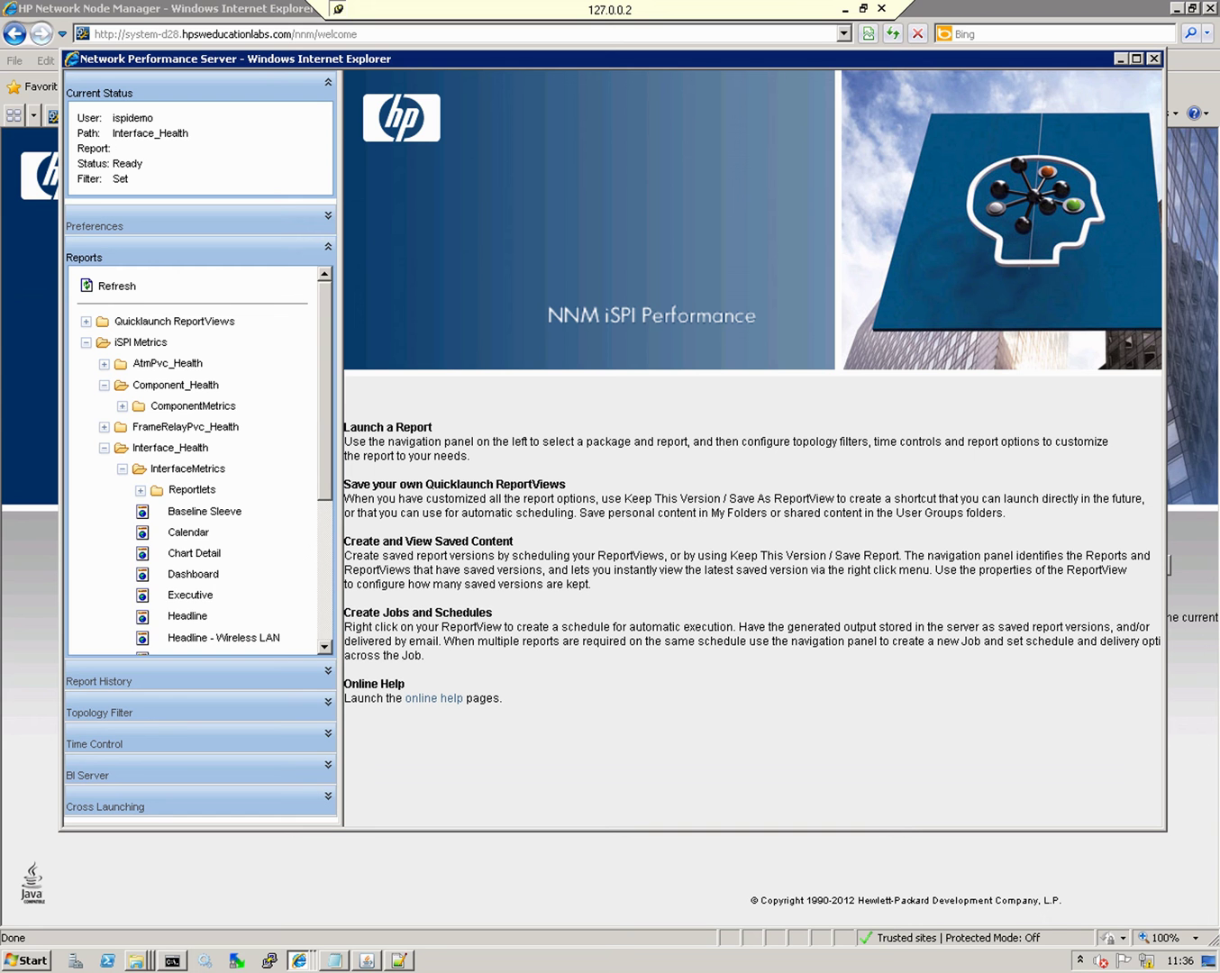
- Collapse Interface_Health and run Component_Health > ComponentMetrics > Chart Detail for node 172.16.100.1
click(104, 449)
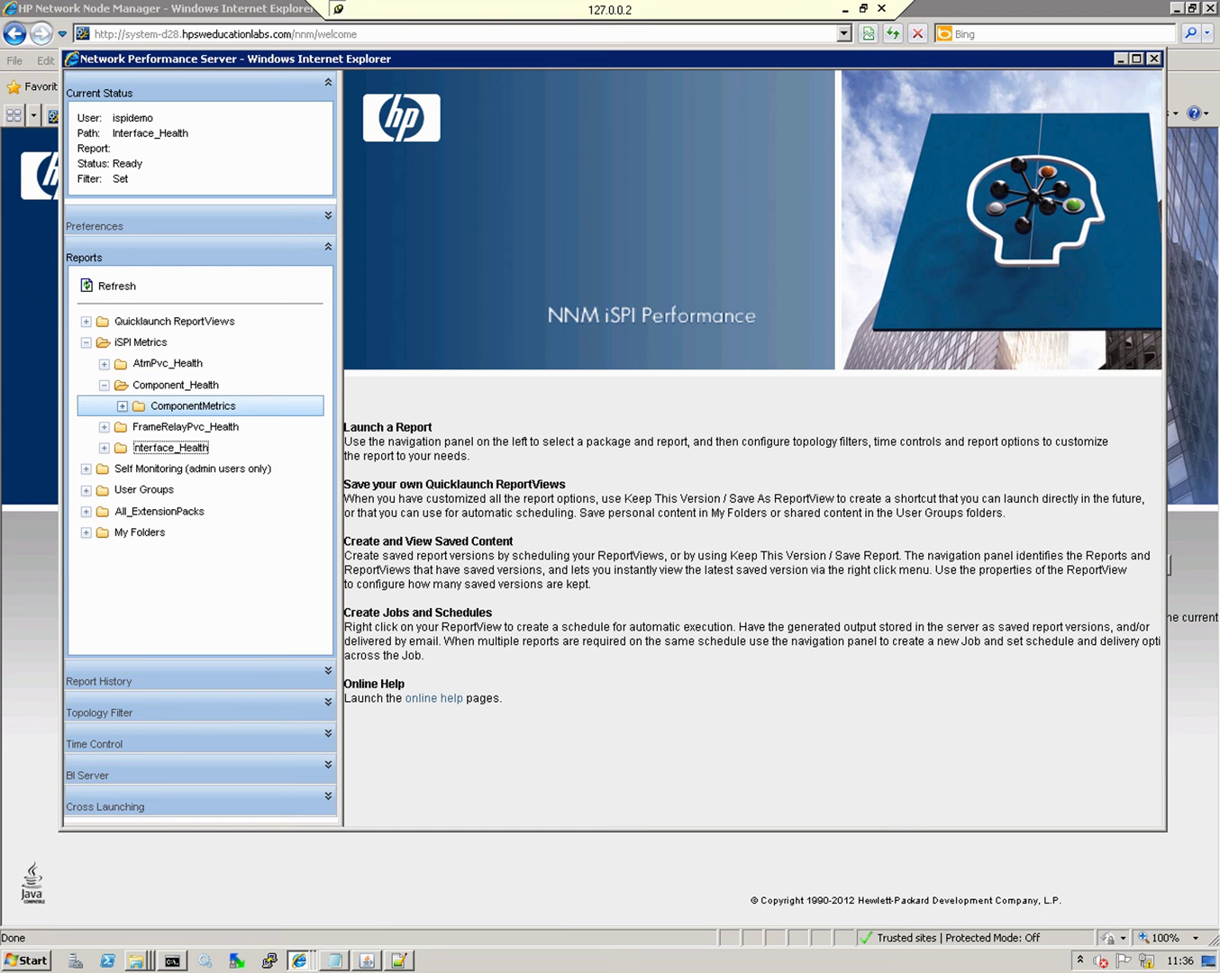
click(193, 405)
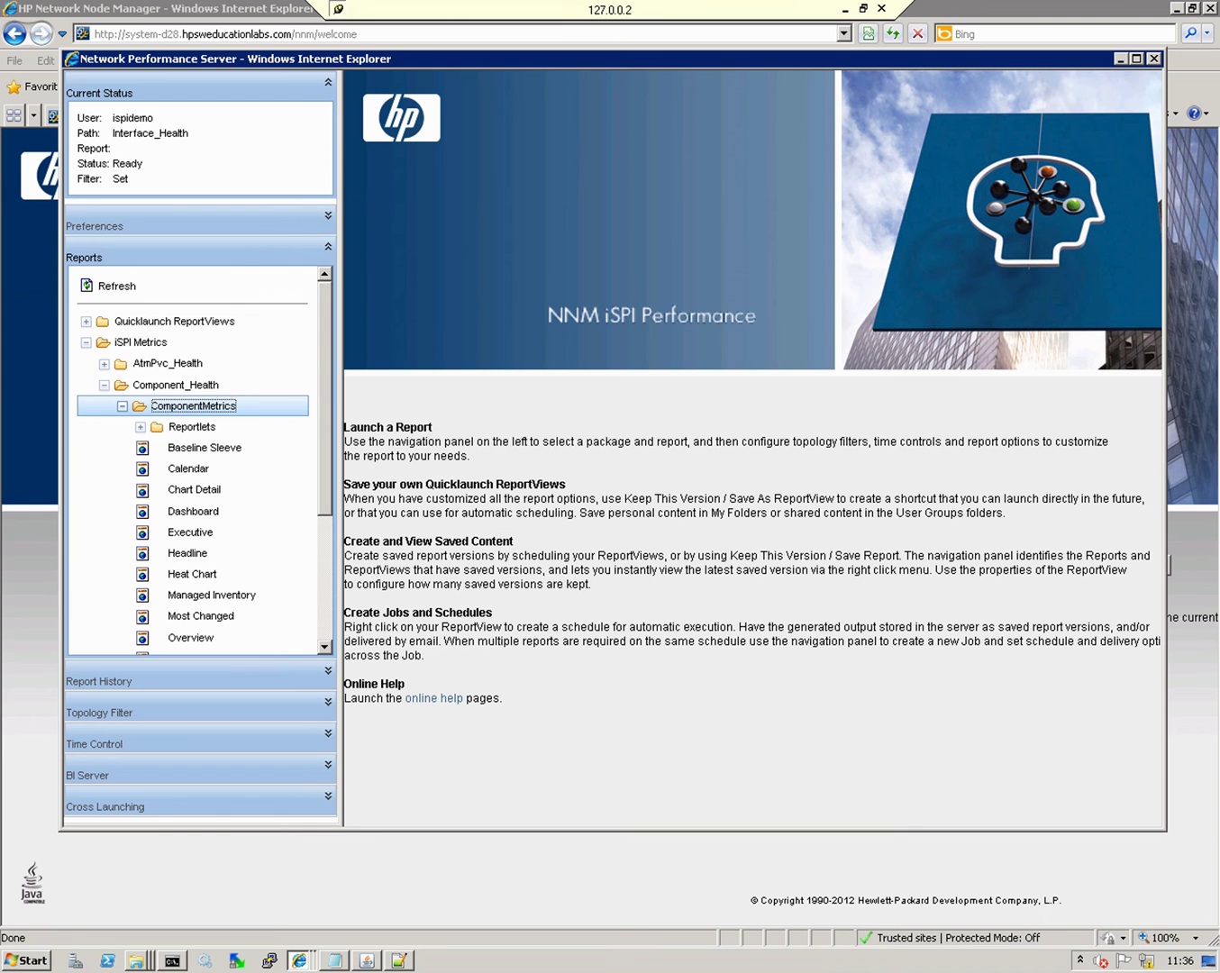
click(194, 489)
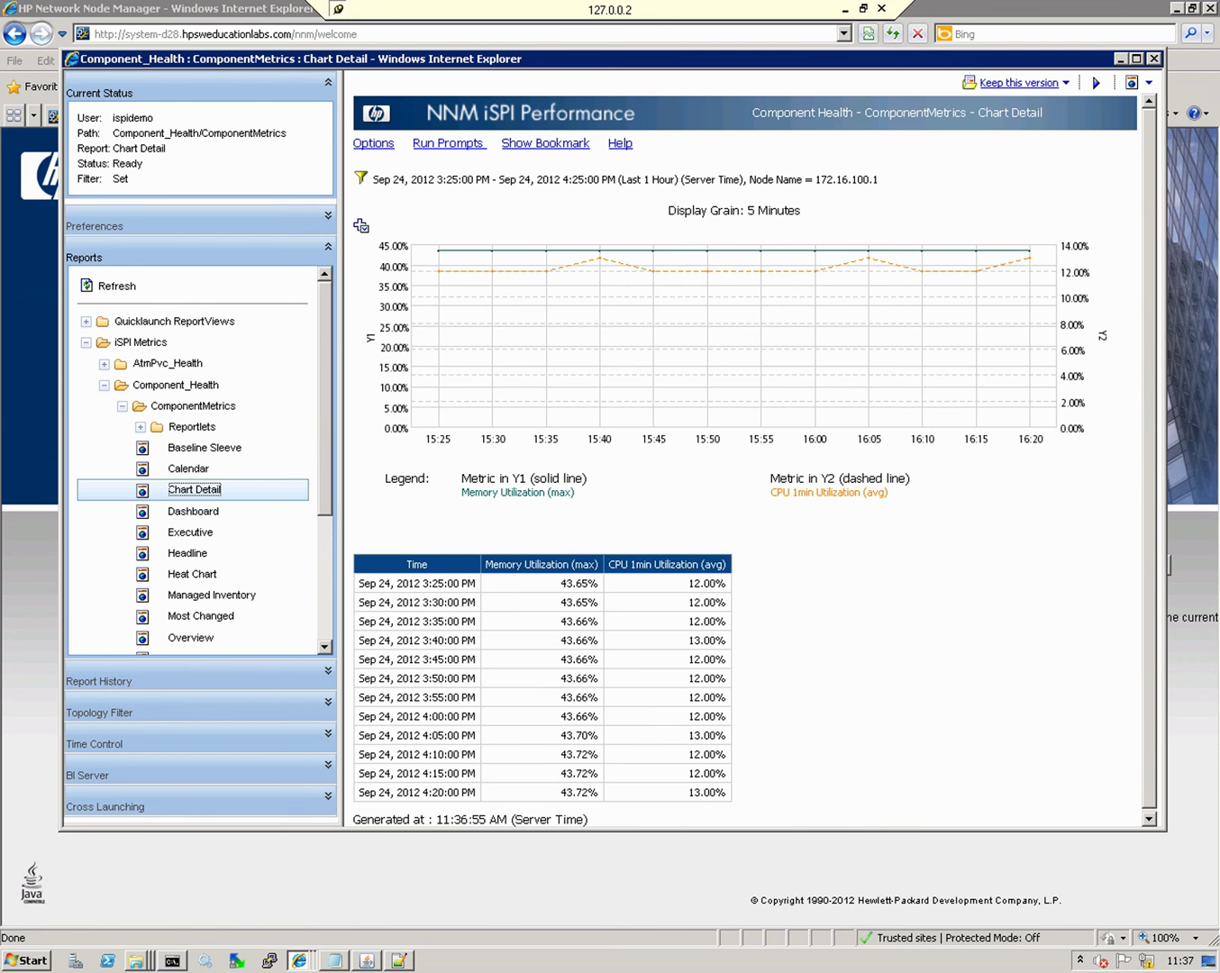
- Highlight the node address 172.16.100.1 in the report's filter line
drag(873, 180, 816, 180)
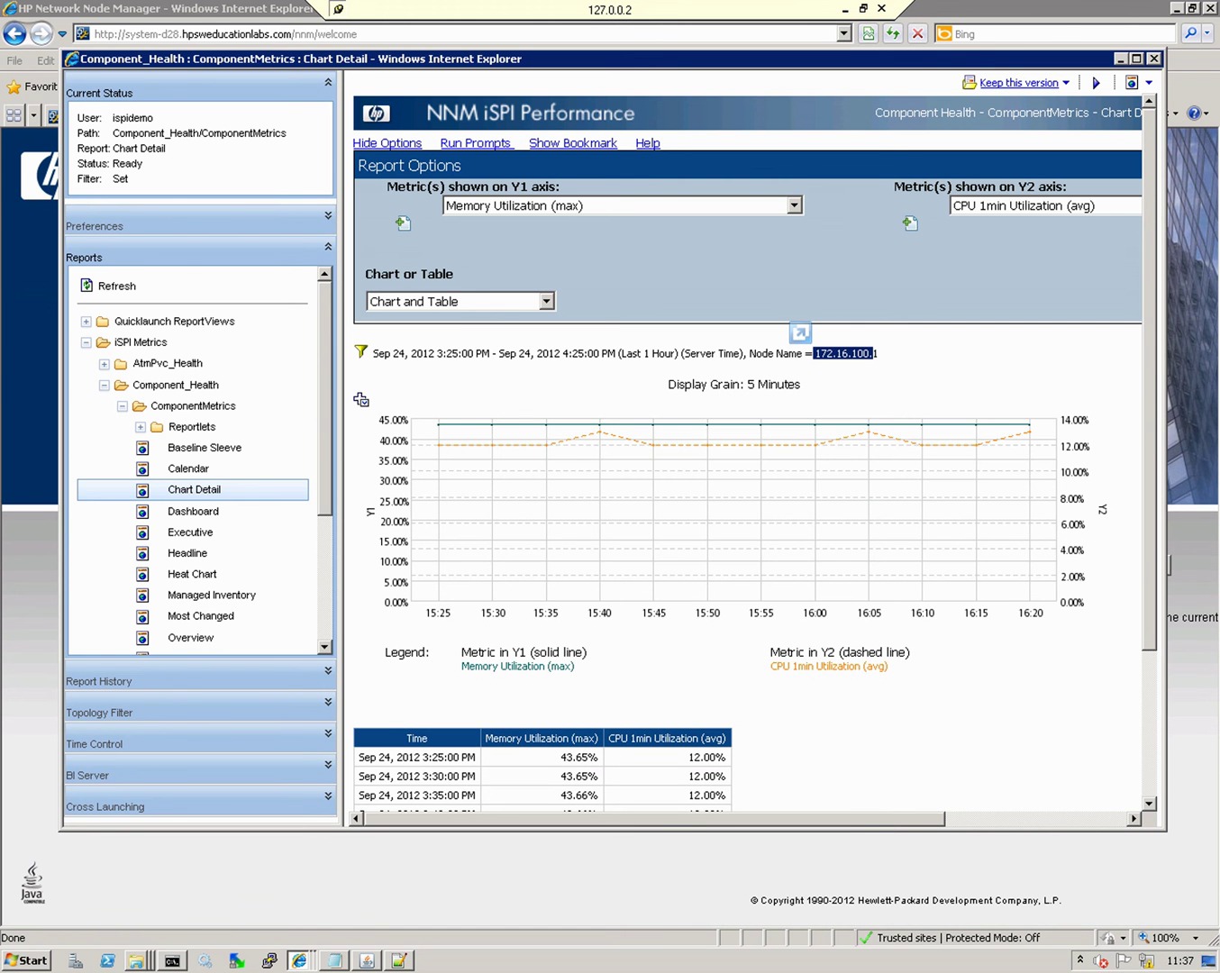
- Set Y1 to Memory Utilization (avg) and review the last-5-minute chart's data table
scroll(748, 451, right, 5)
scroll(748, 451, left, 5)
key(alt+Down)
key(Down)
key(Down)
key(Down)
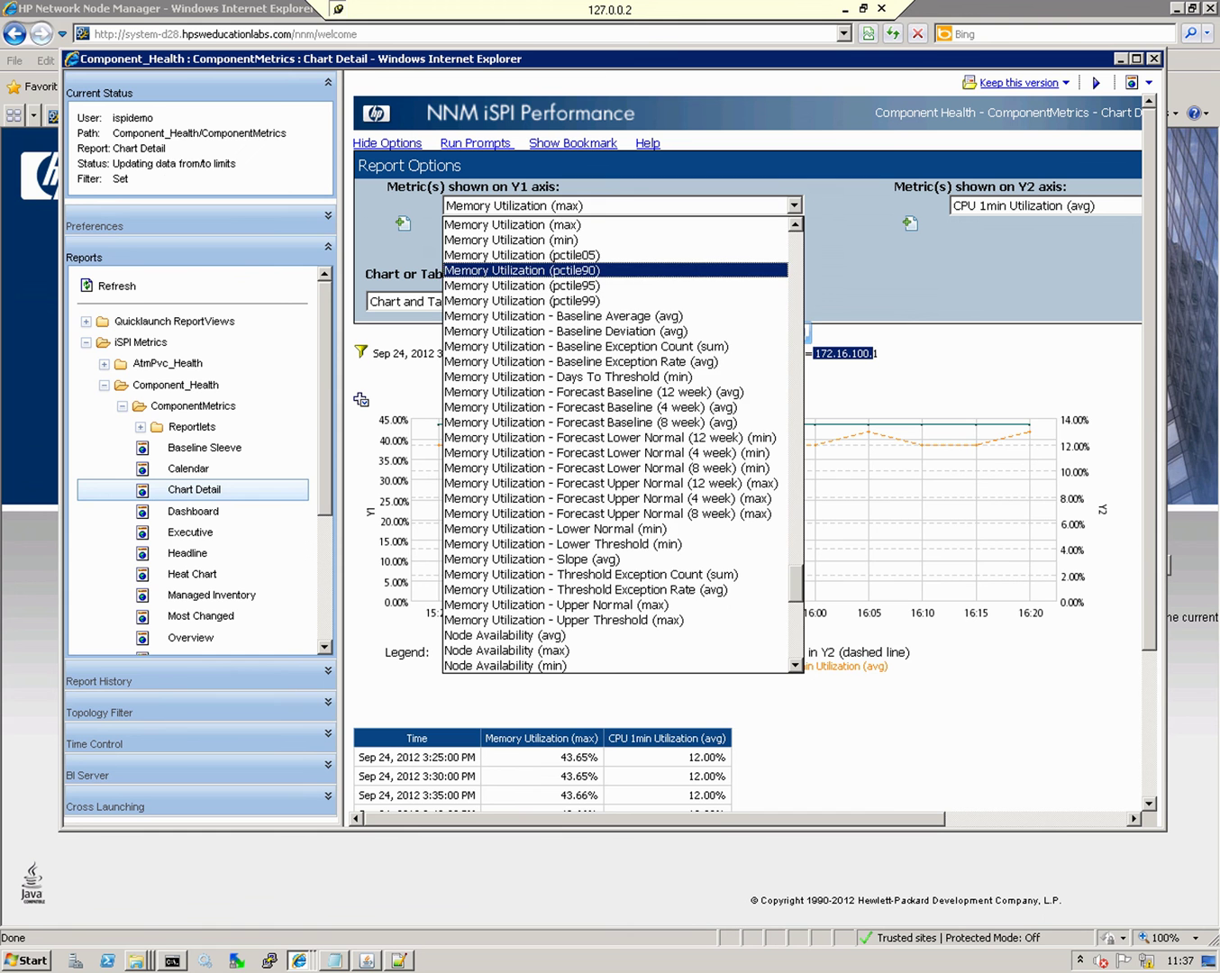
key(Home)
key(Return)
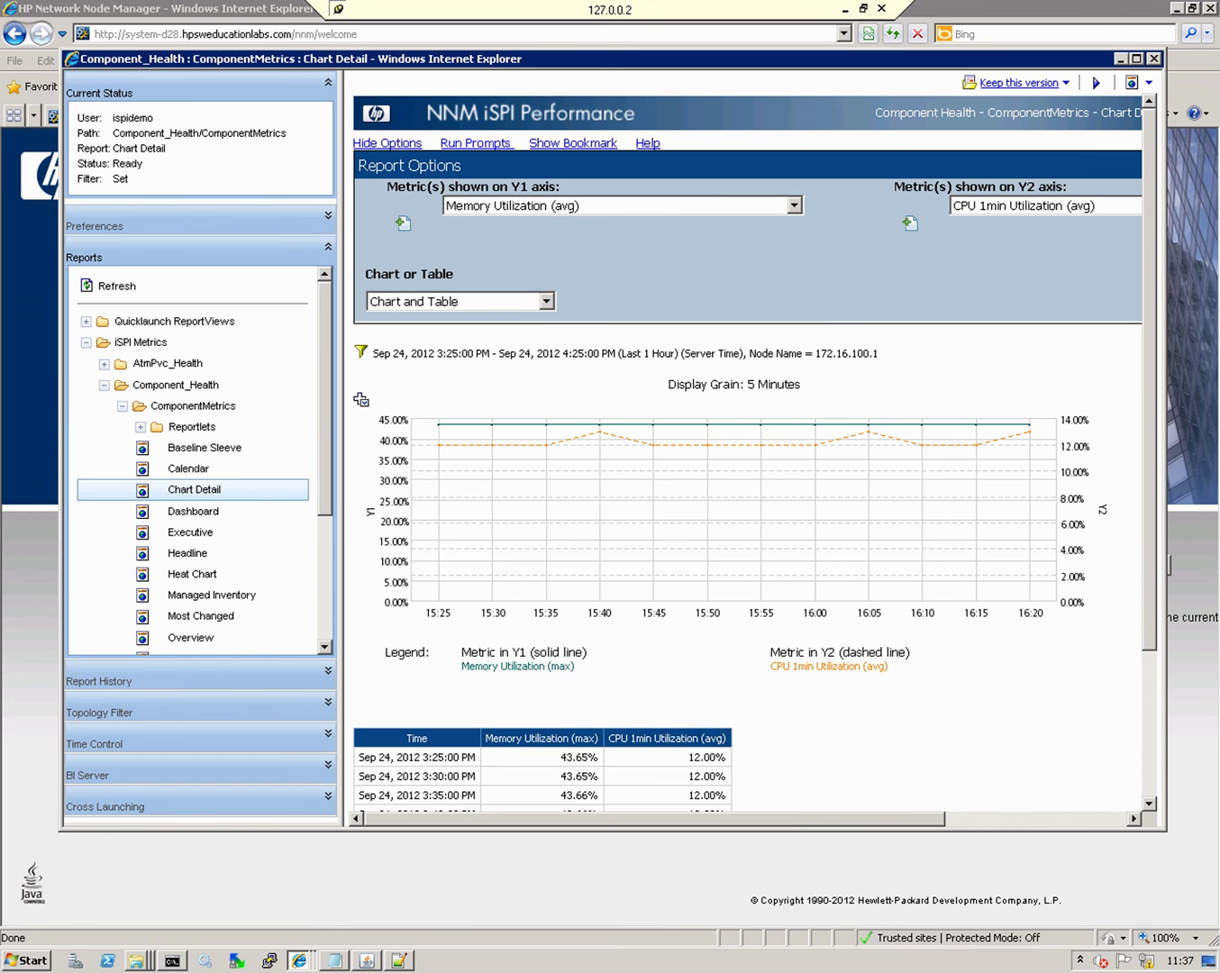
drag(710, 811, 684, 809)
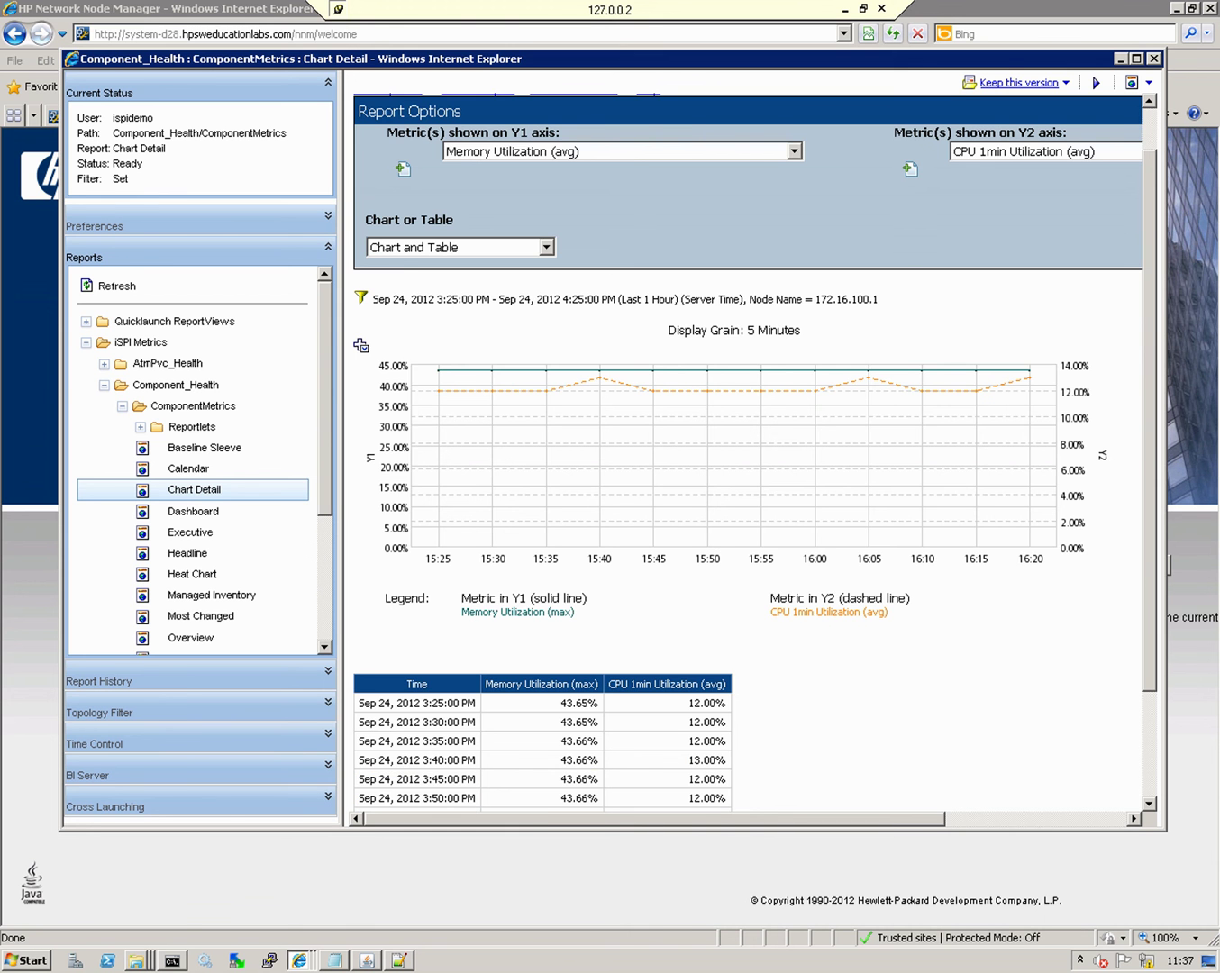
scroll(748, 451, right, 5)
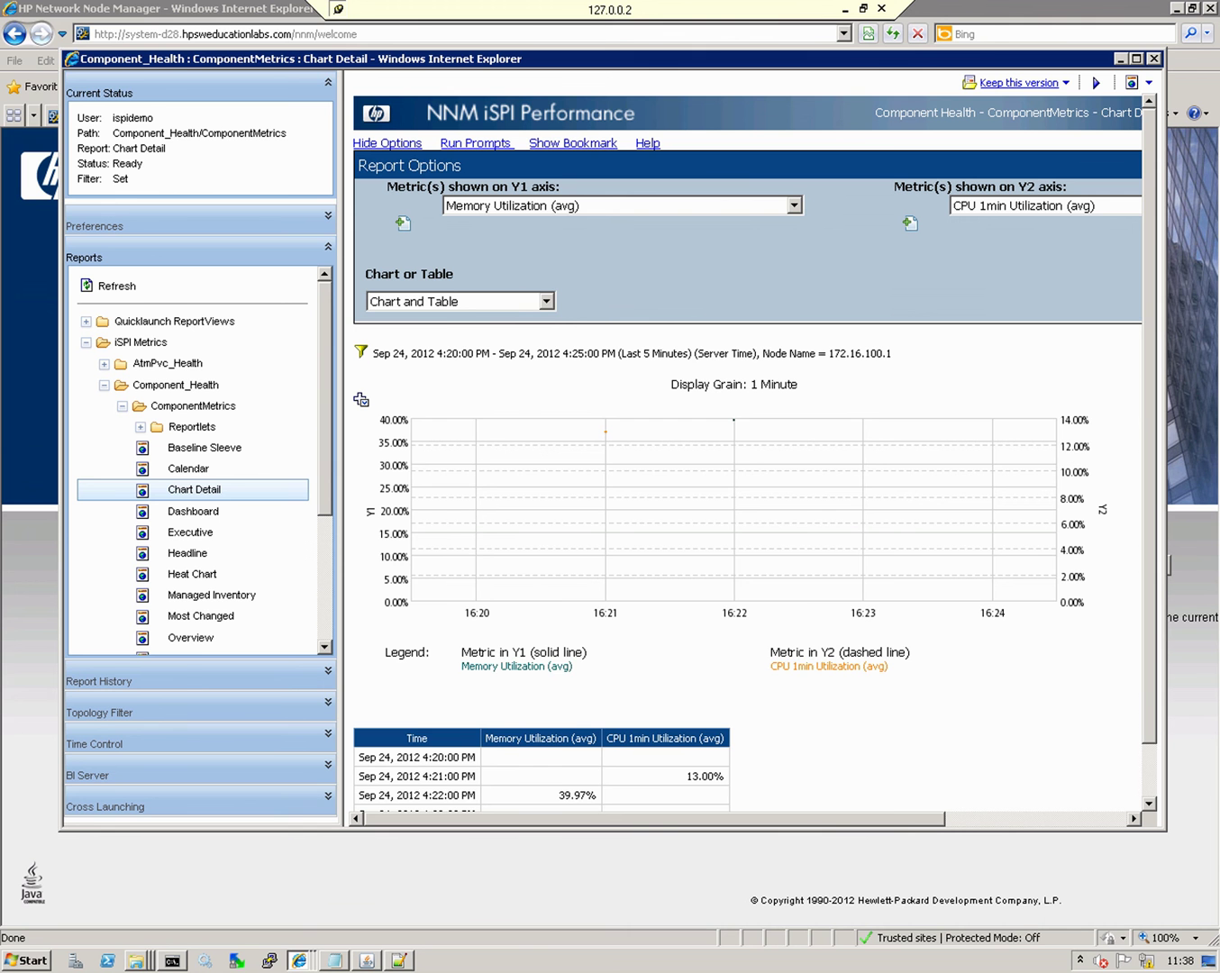
- Change the Y1 metric to Memory Utilization (max) and re-run the Chart Detail report
key(alt+Down)
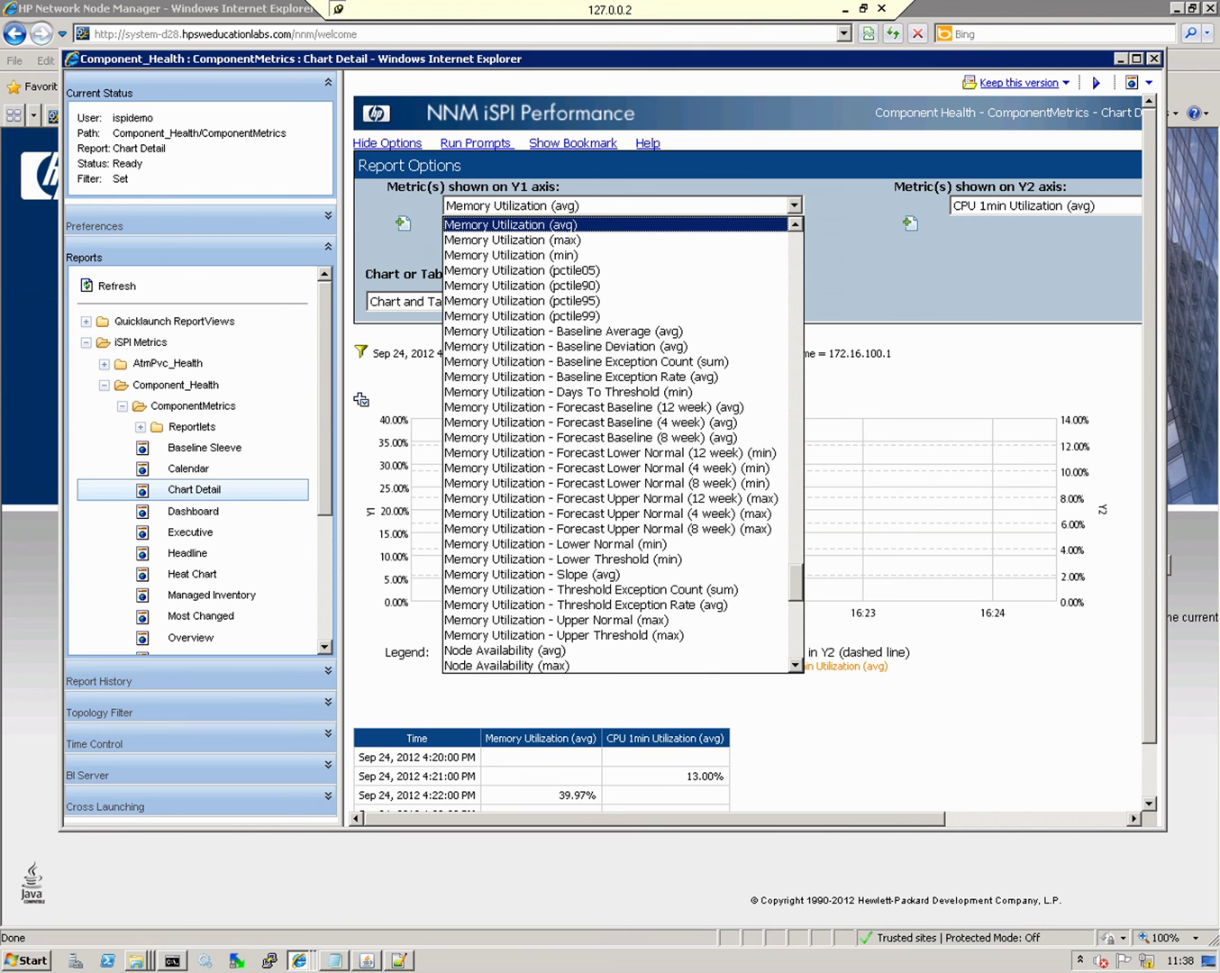
key(Down)
key(Return)
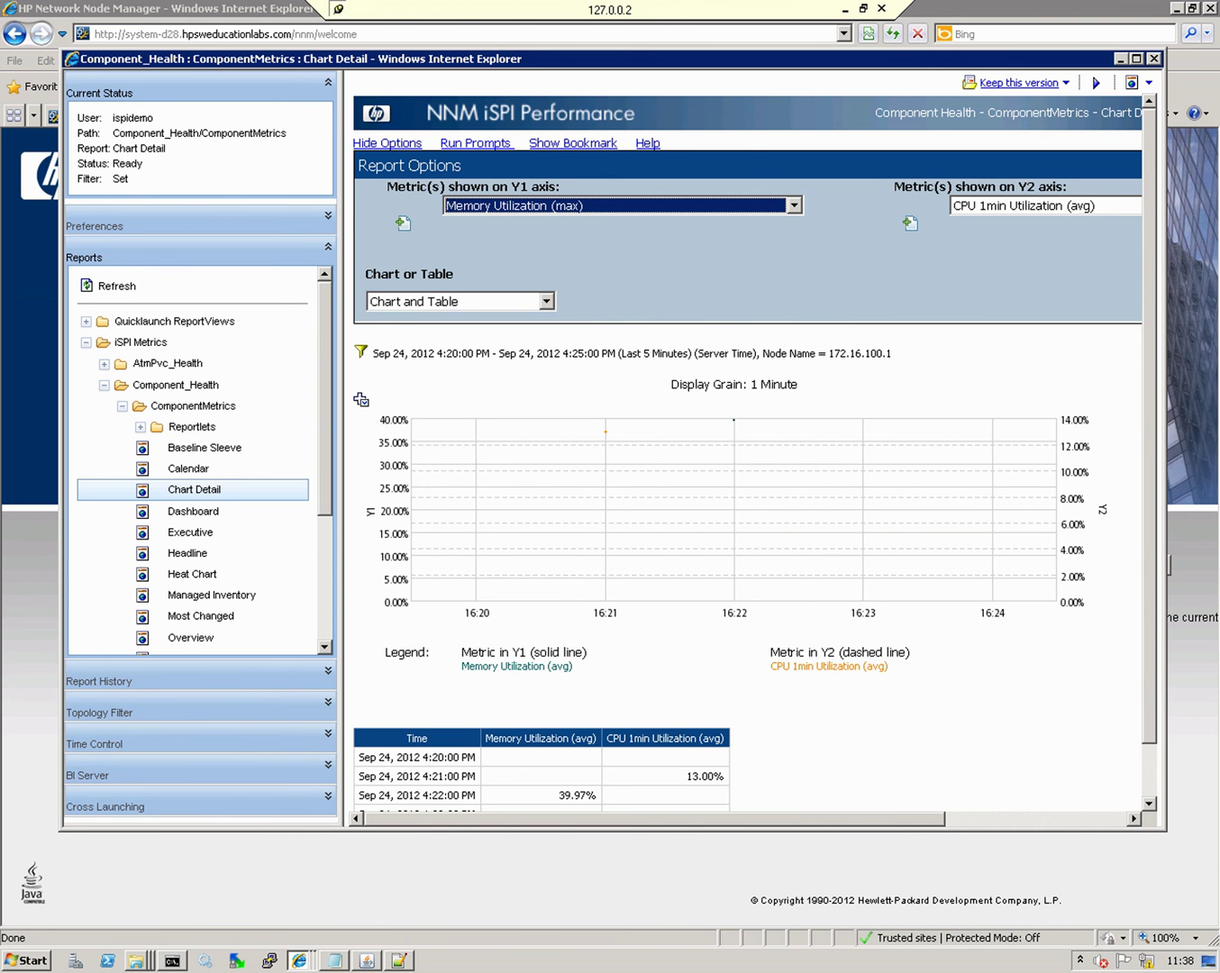
key(Tab)
key(Tab)
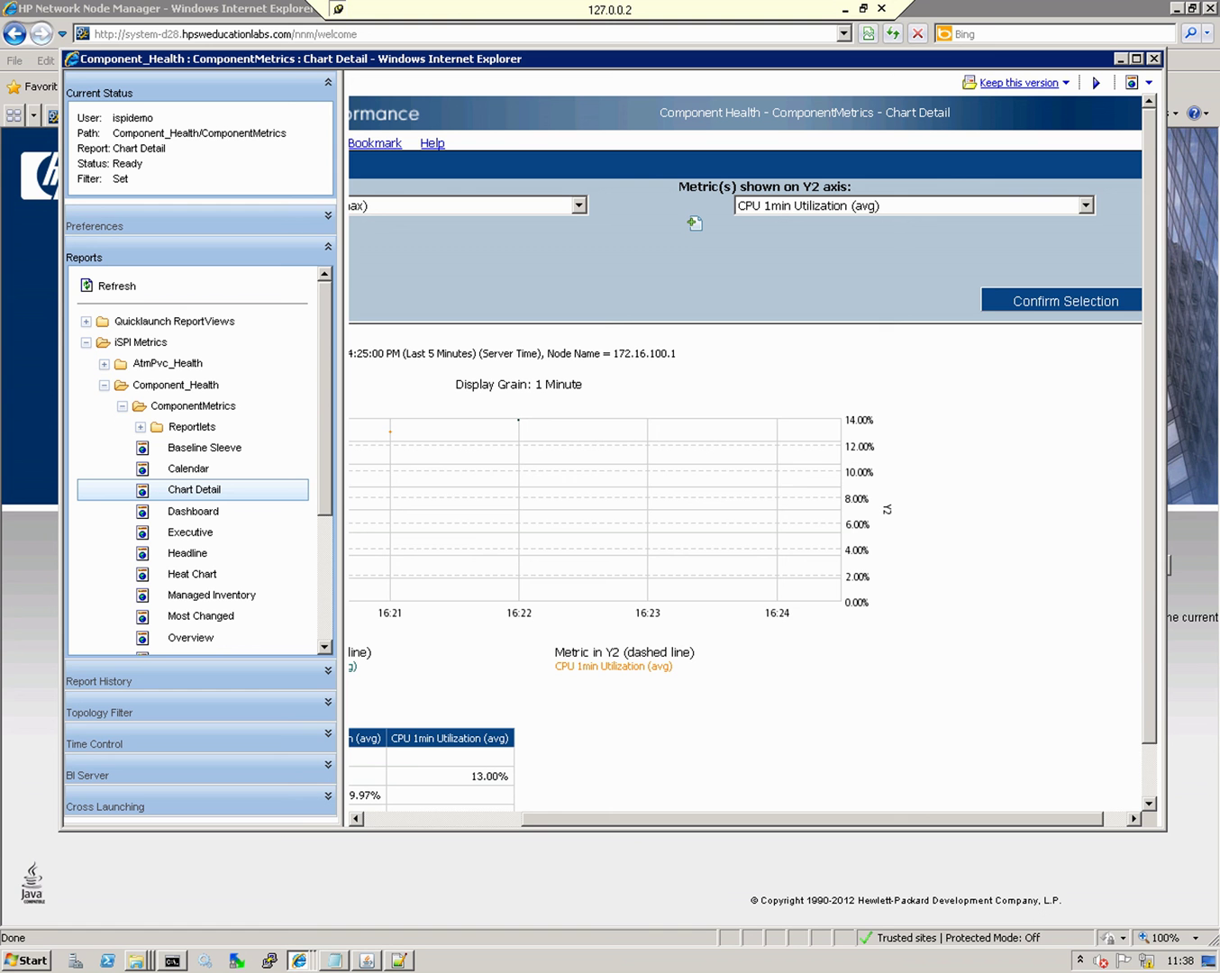
key(Return)
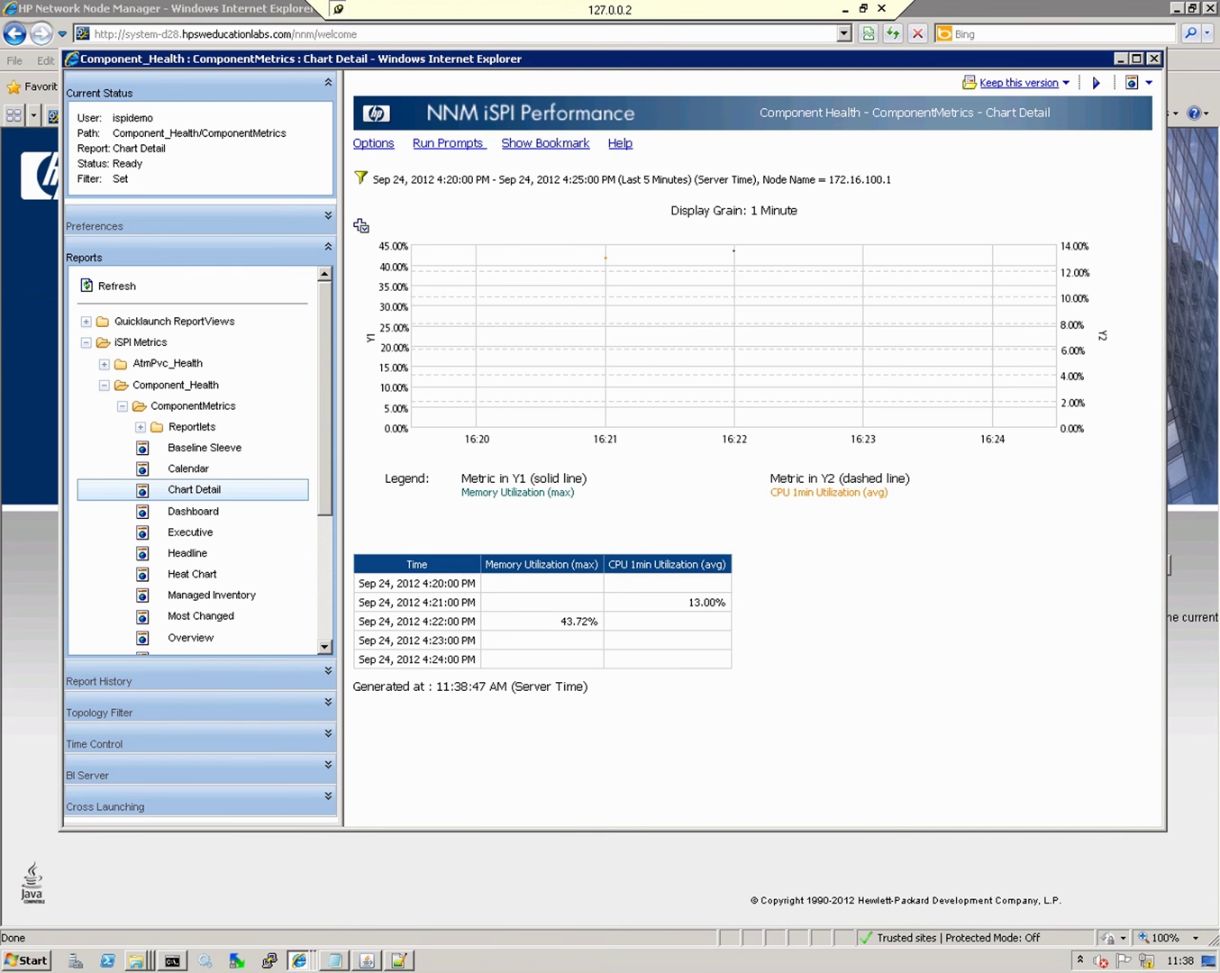
click(374, 141)
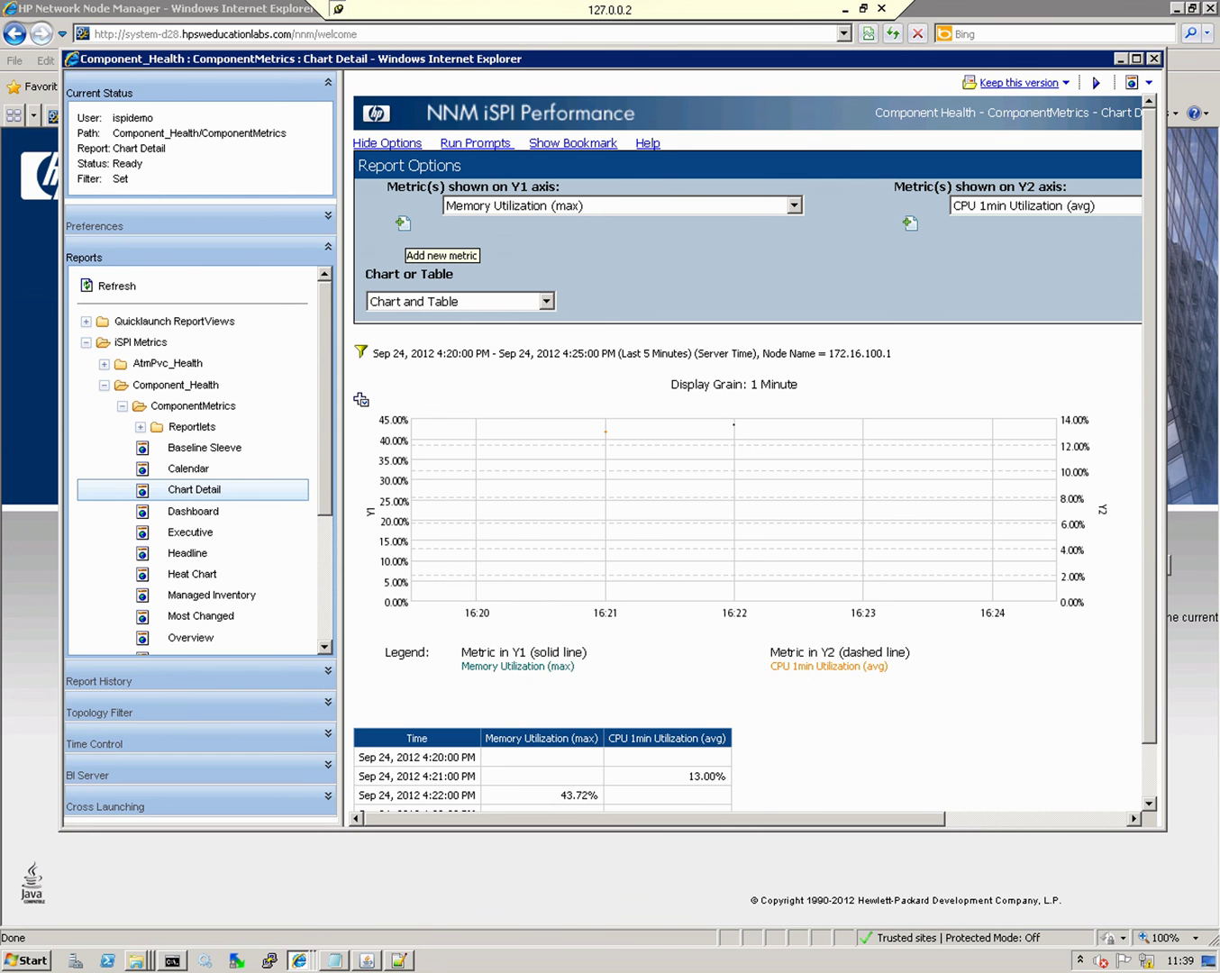
- Add Memory Utilization (avg) as a second Y1 metric beside the max and re-run
click(403, 224)
click(794, 226)
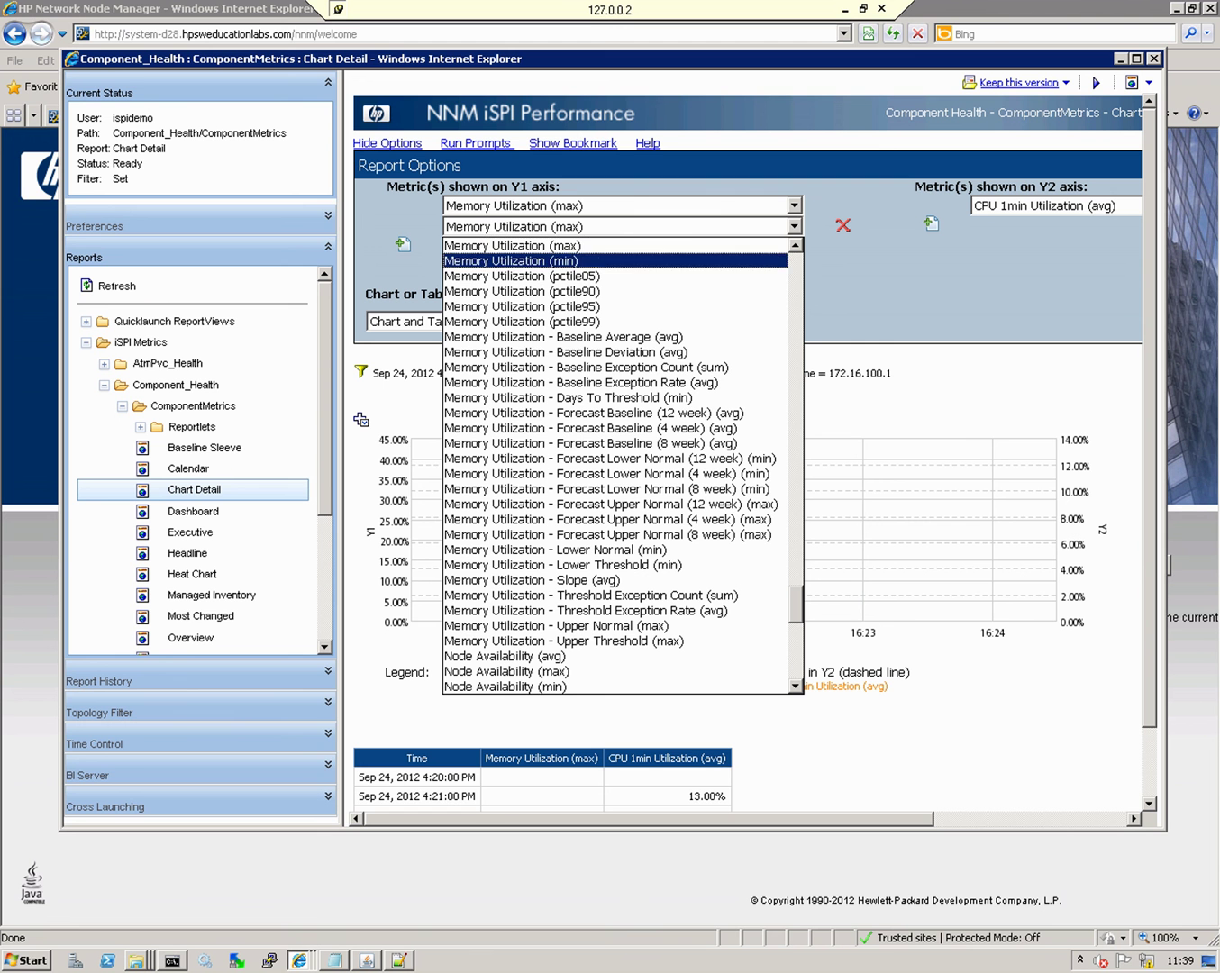
scroll(615, 465, up, 10)
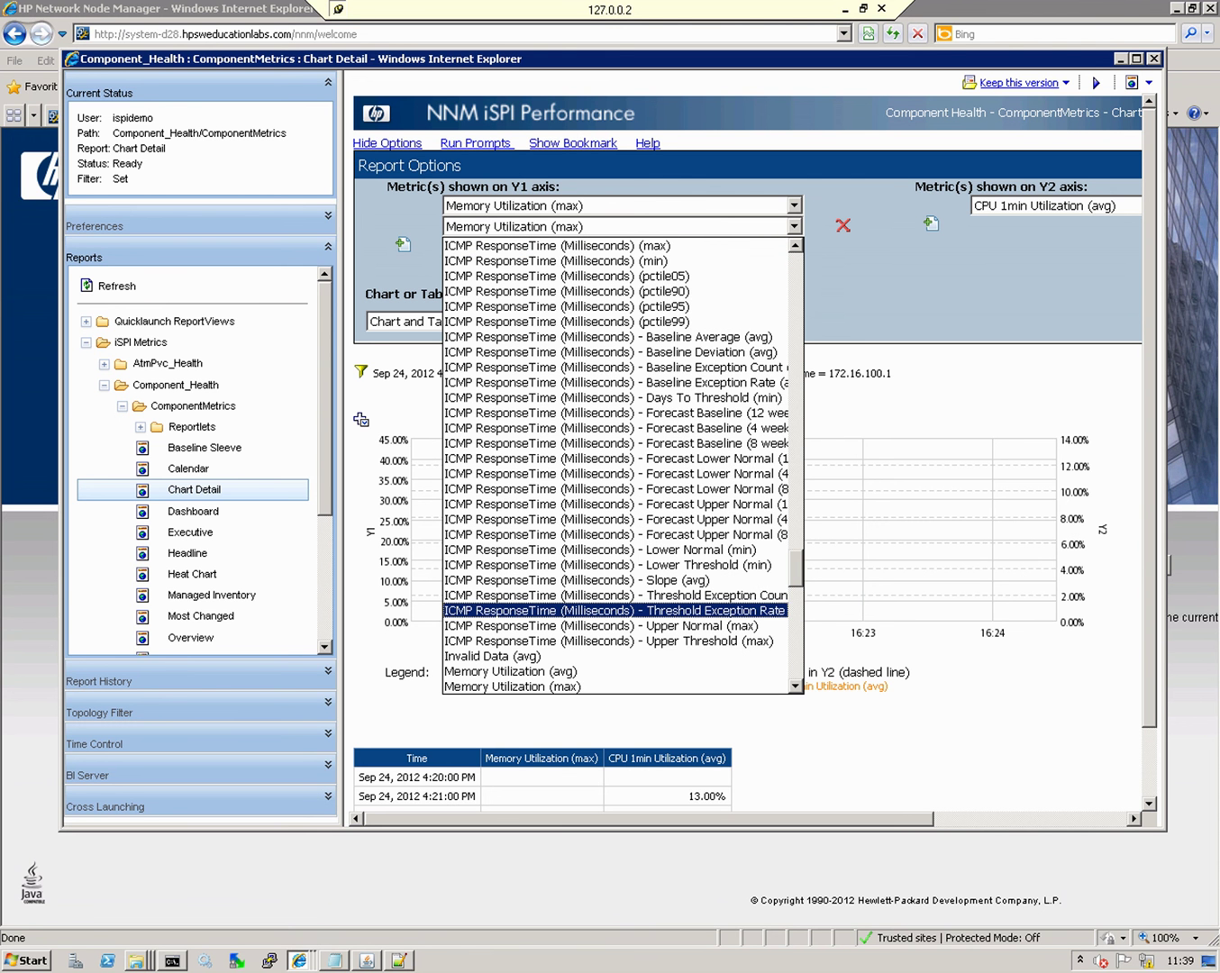
key(Return)
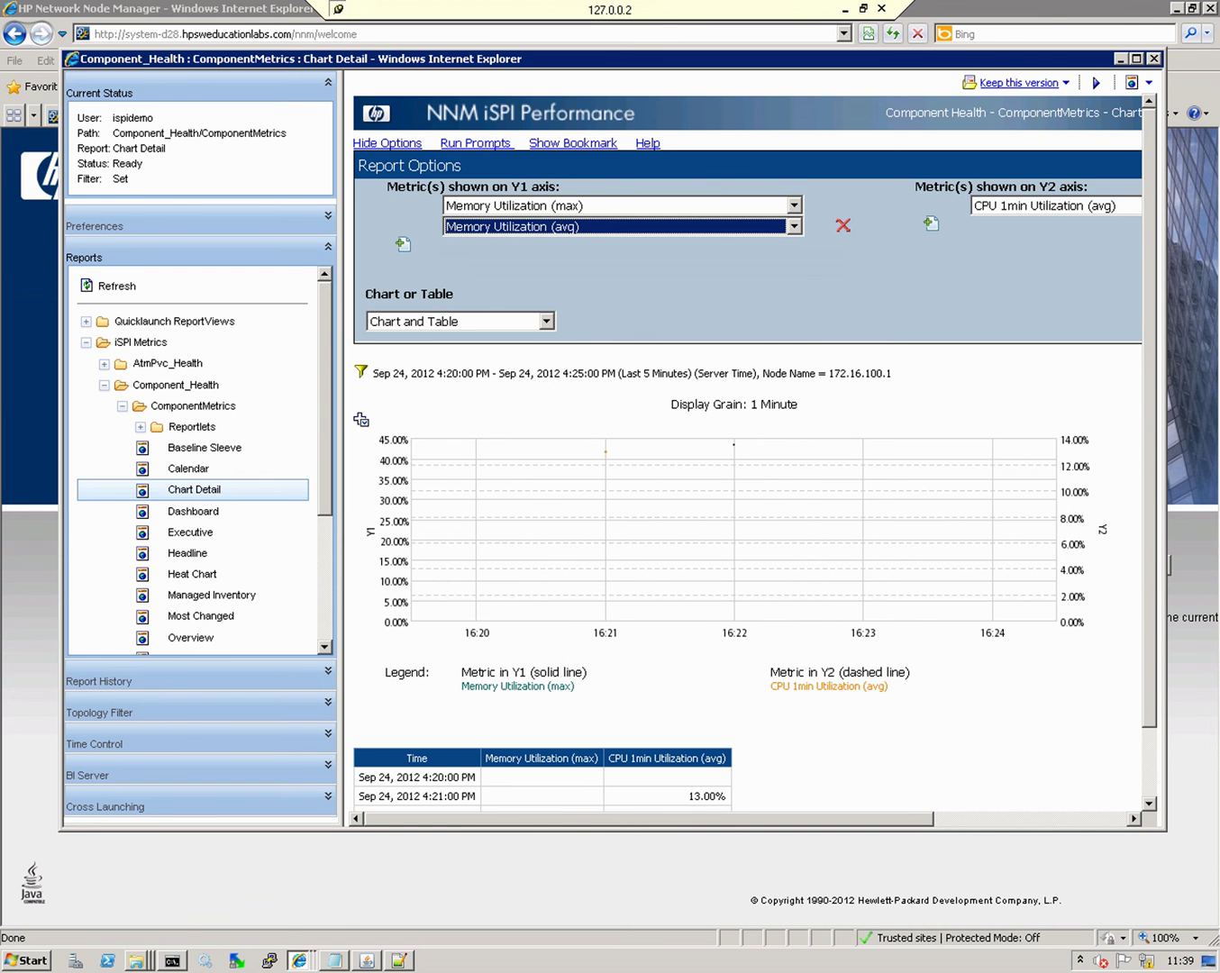
scroll(746, 452, right, 3)
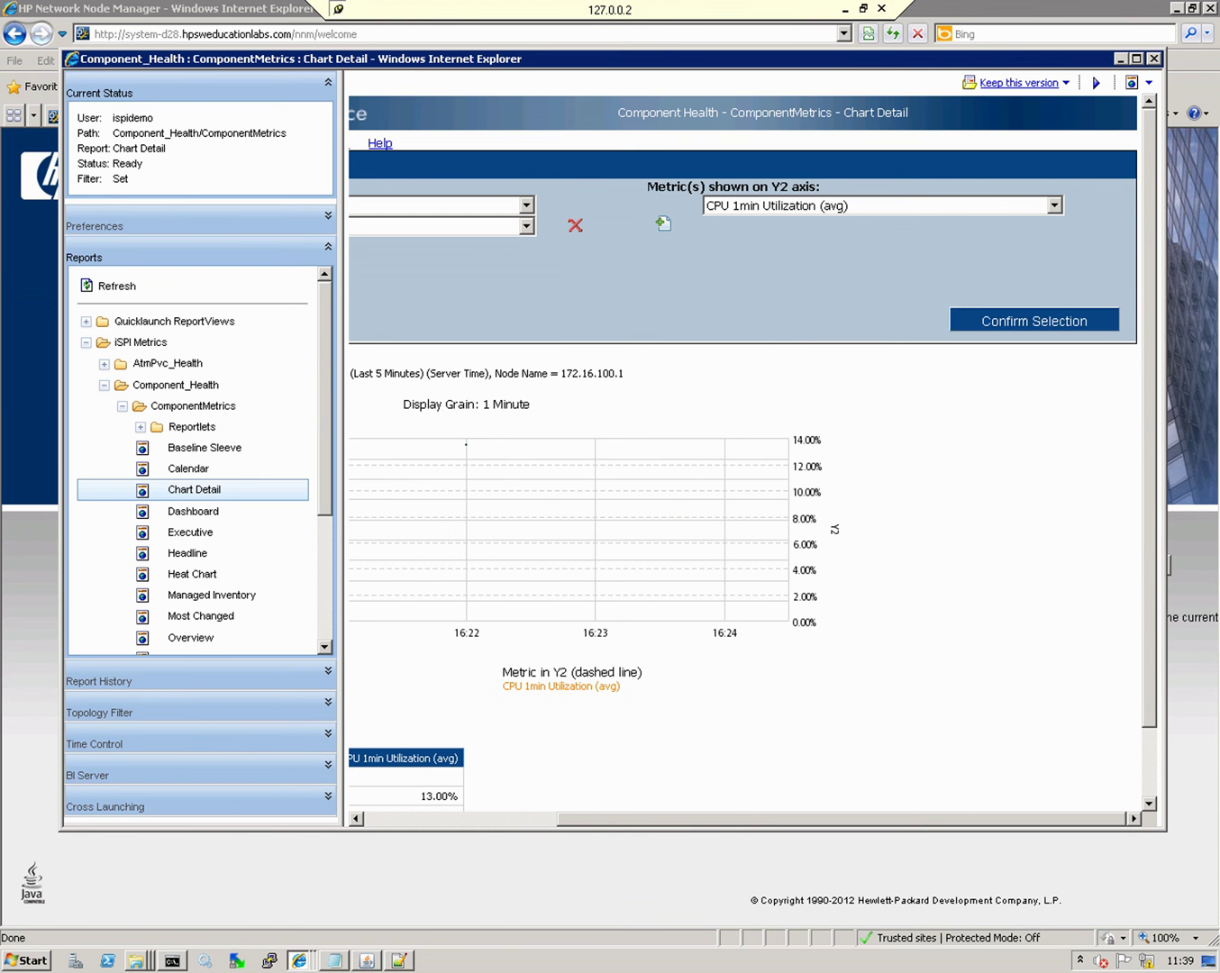
key(Tab)
key(Return)
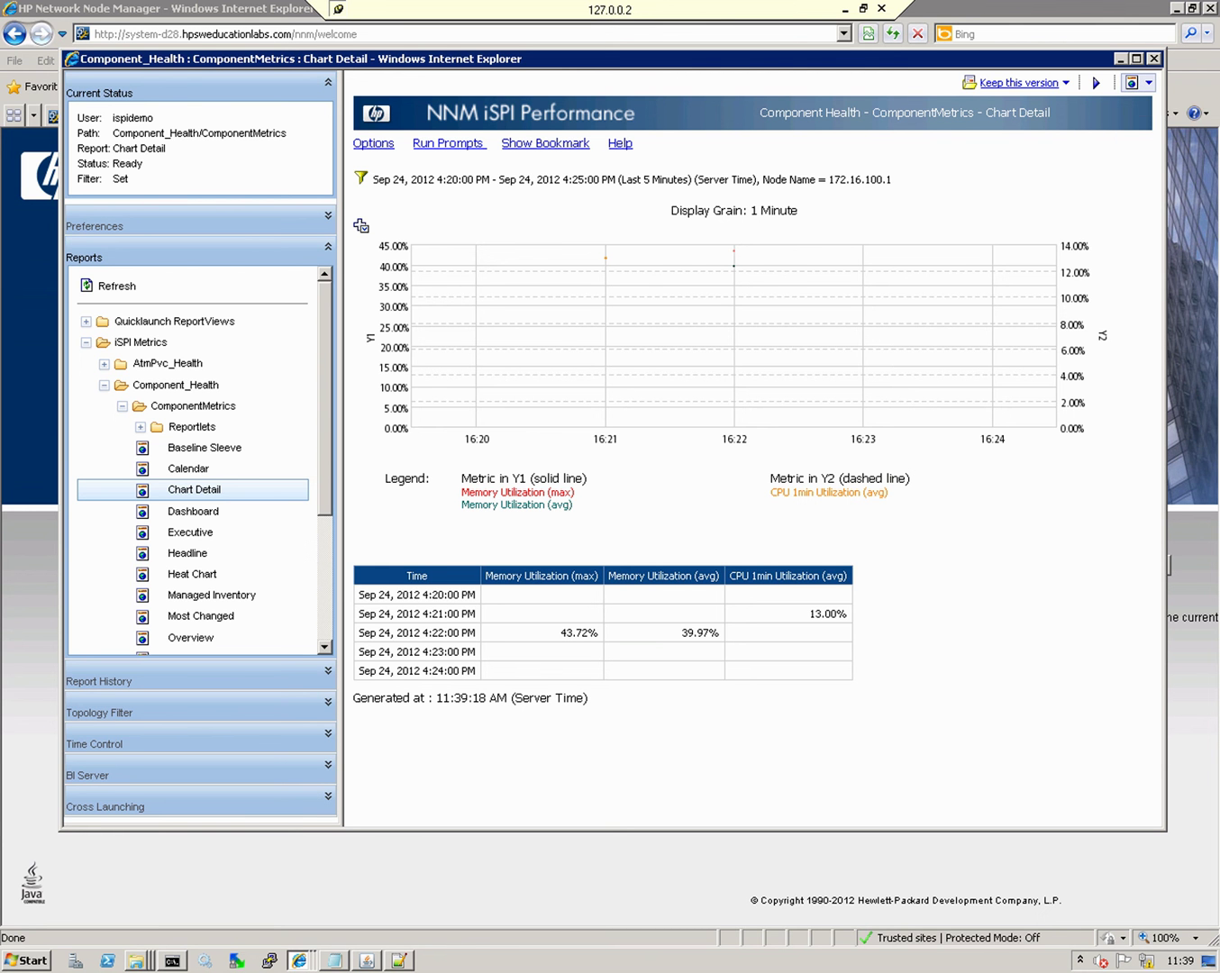
click(1149, 82)
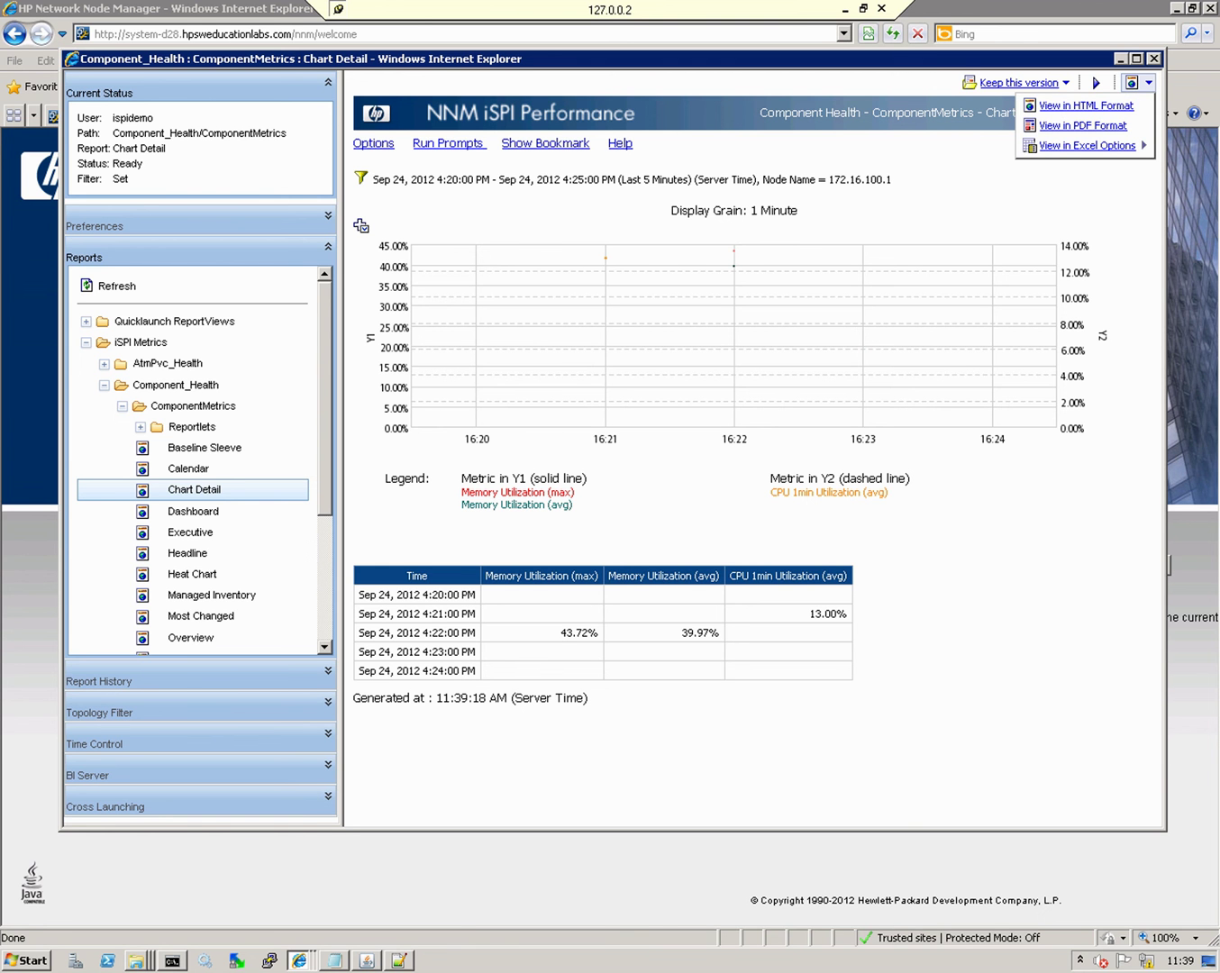
- Export the Chart Detail report to PDF, open the PDF, then return to HTML view
mouse_move(1086, 145)
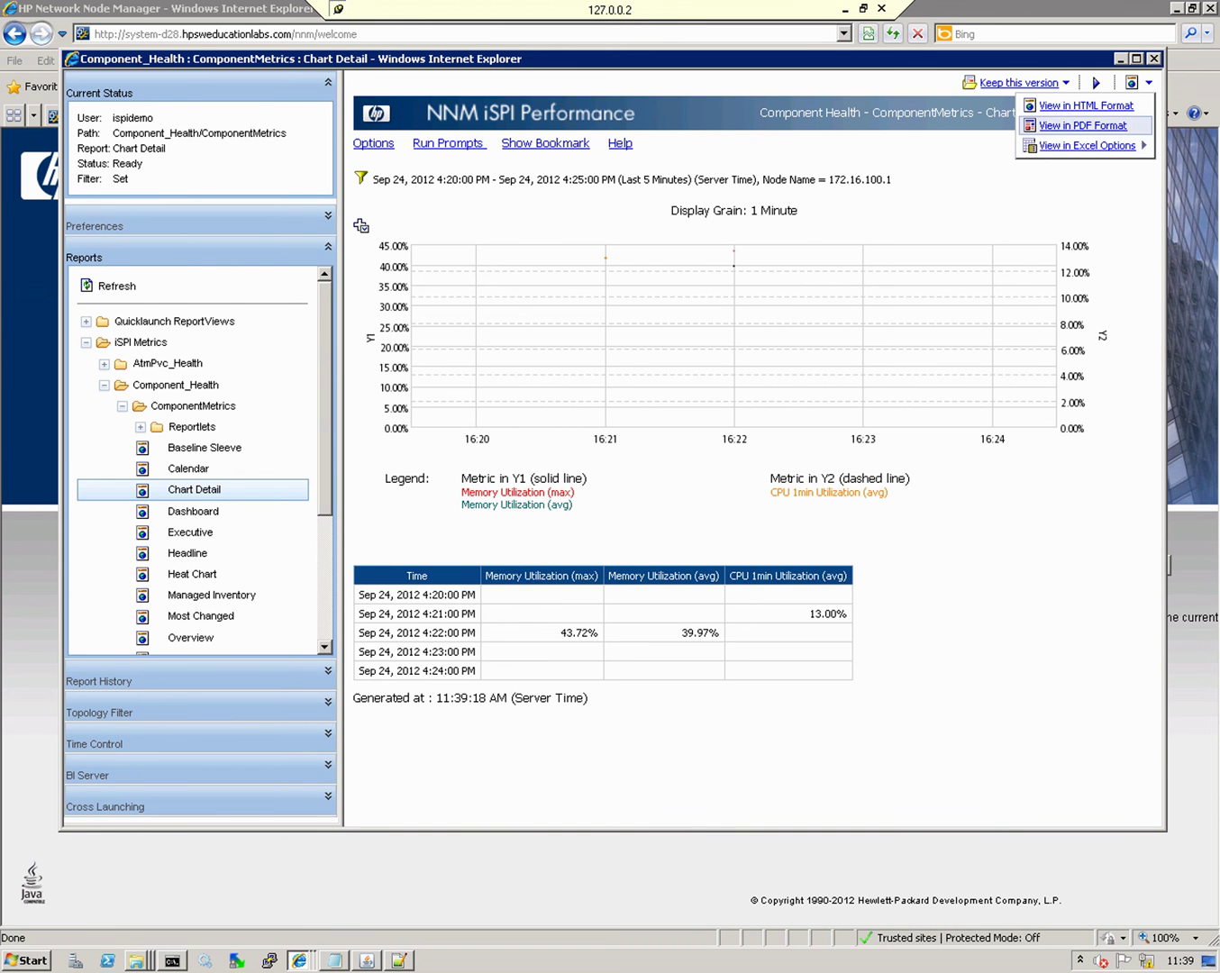
click(1083, 126)
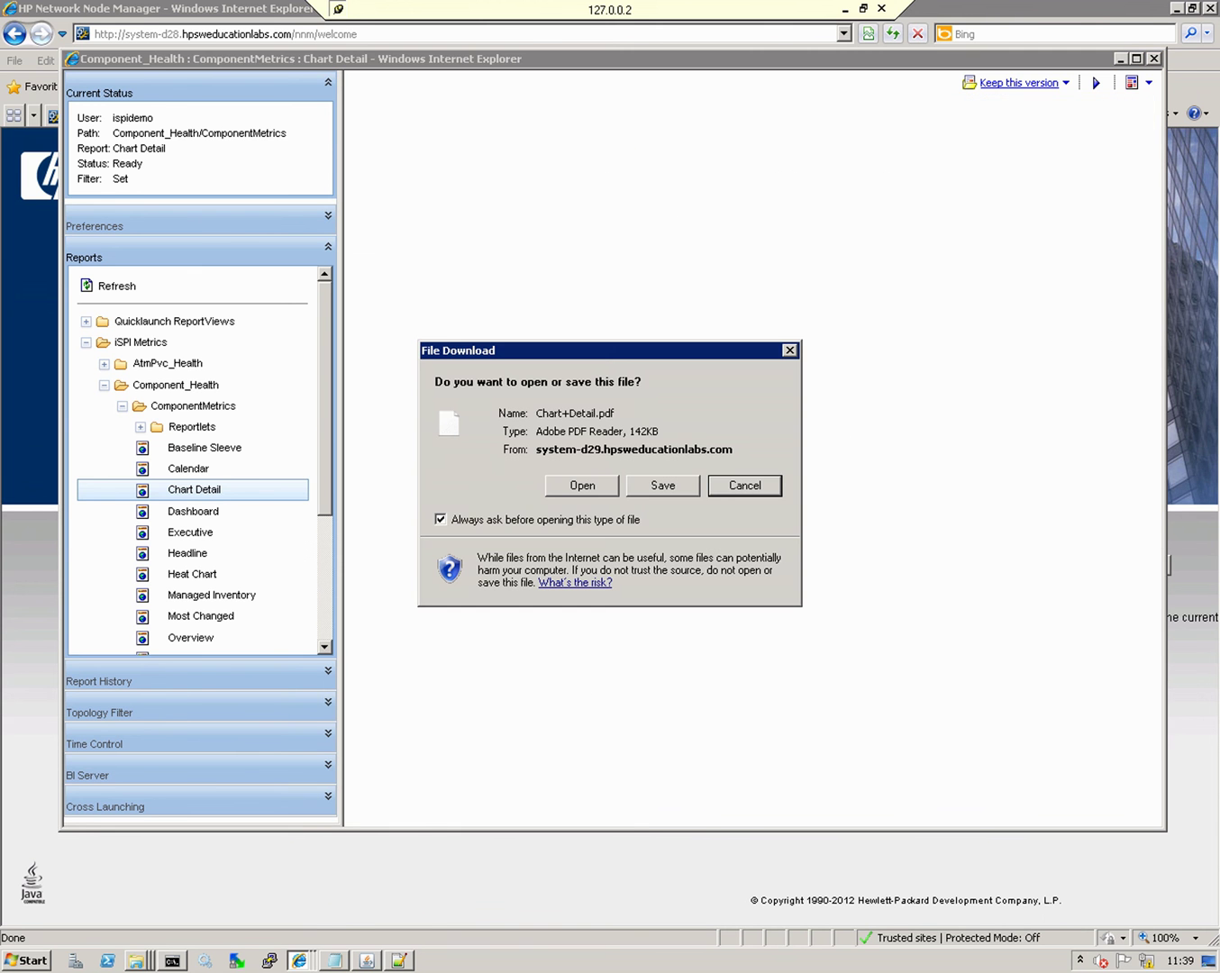
key(alt+o)
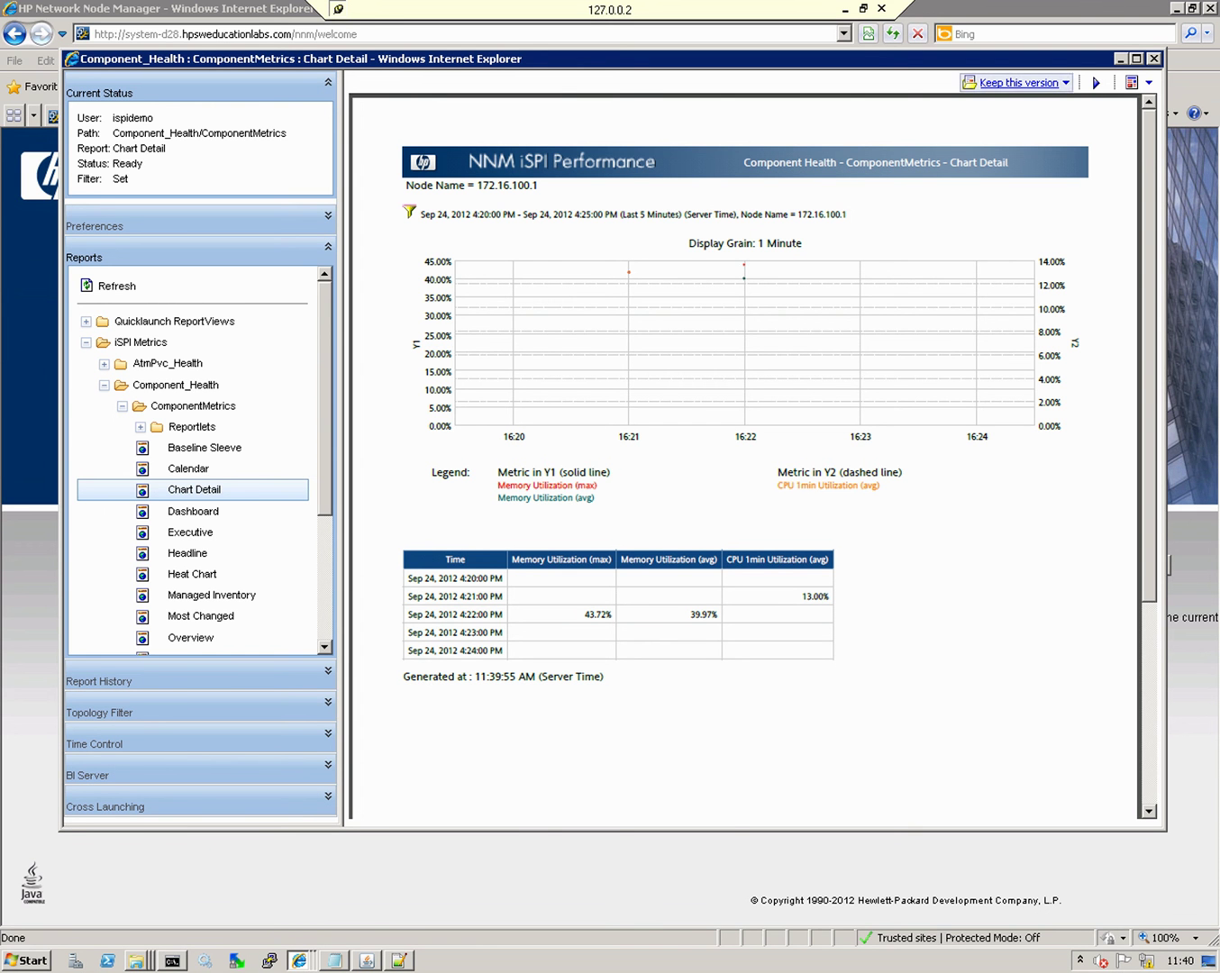
click(1138, 82)
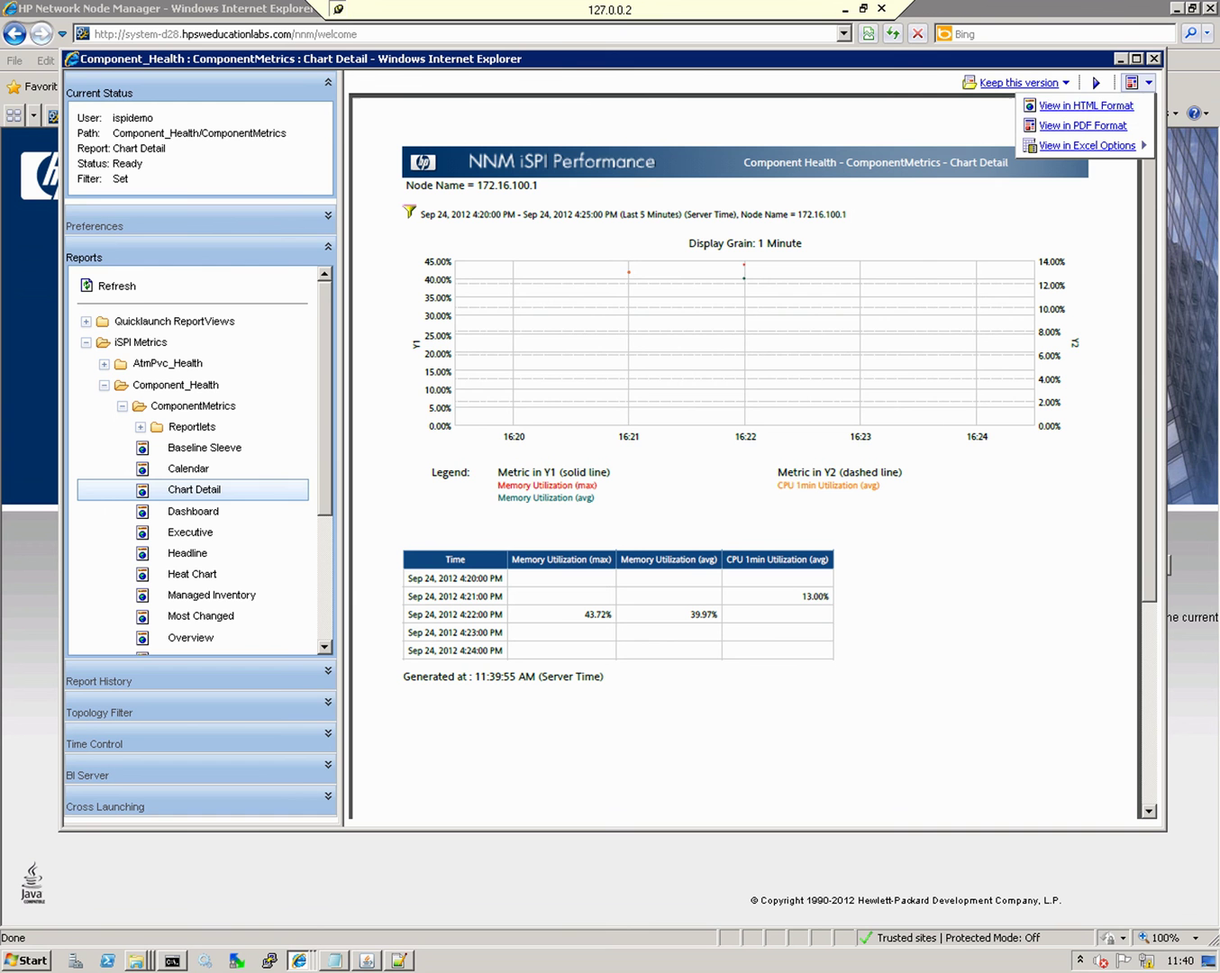
click(1084, 106)
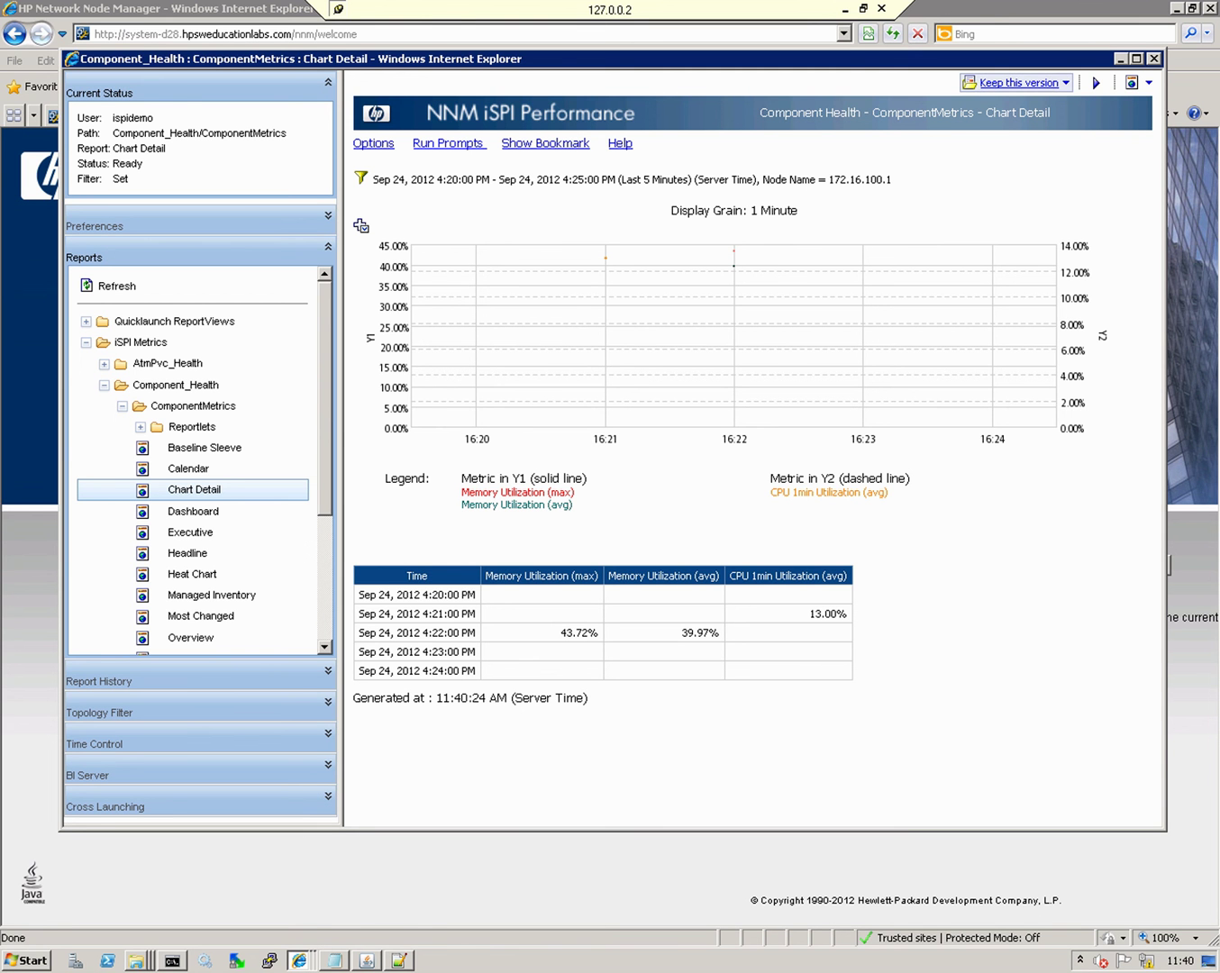
- Save the report as report view 'MySavedReport' in My Folders, replacing the existing entry
click(1065, 82)
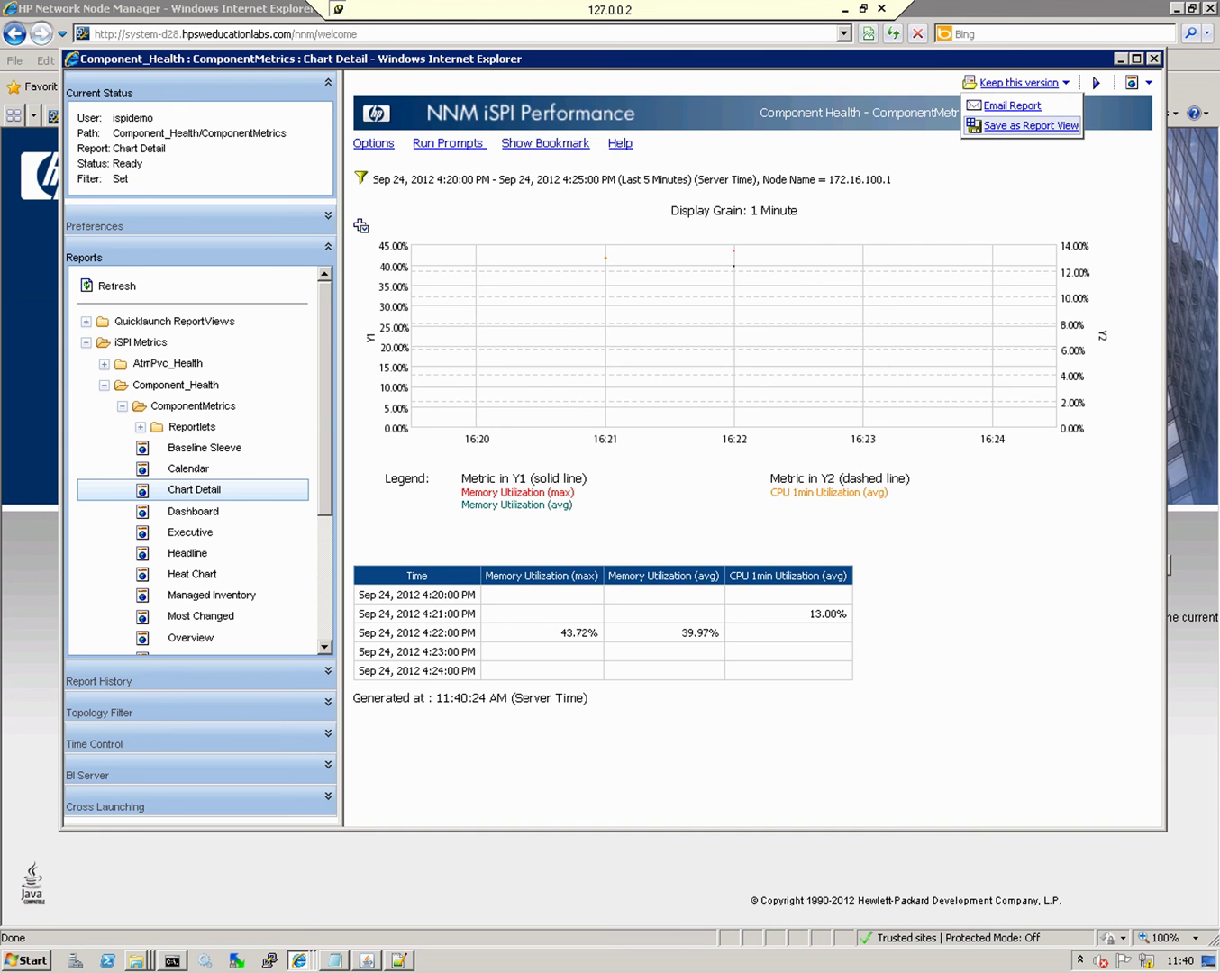
click(1030, 124)
triple_click(482, 335)
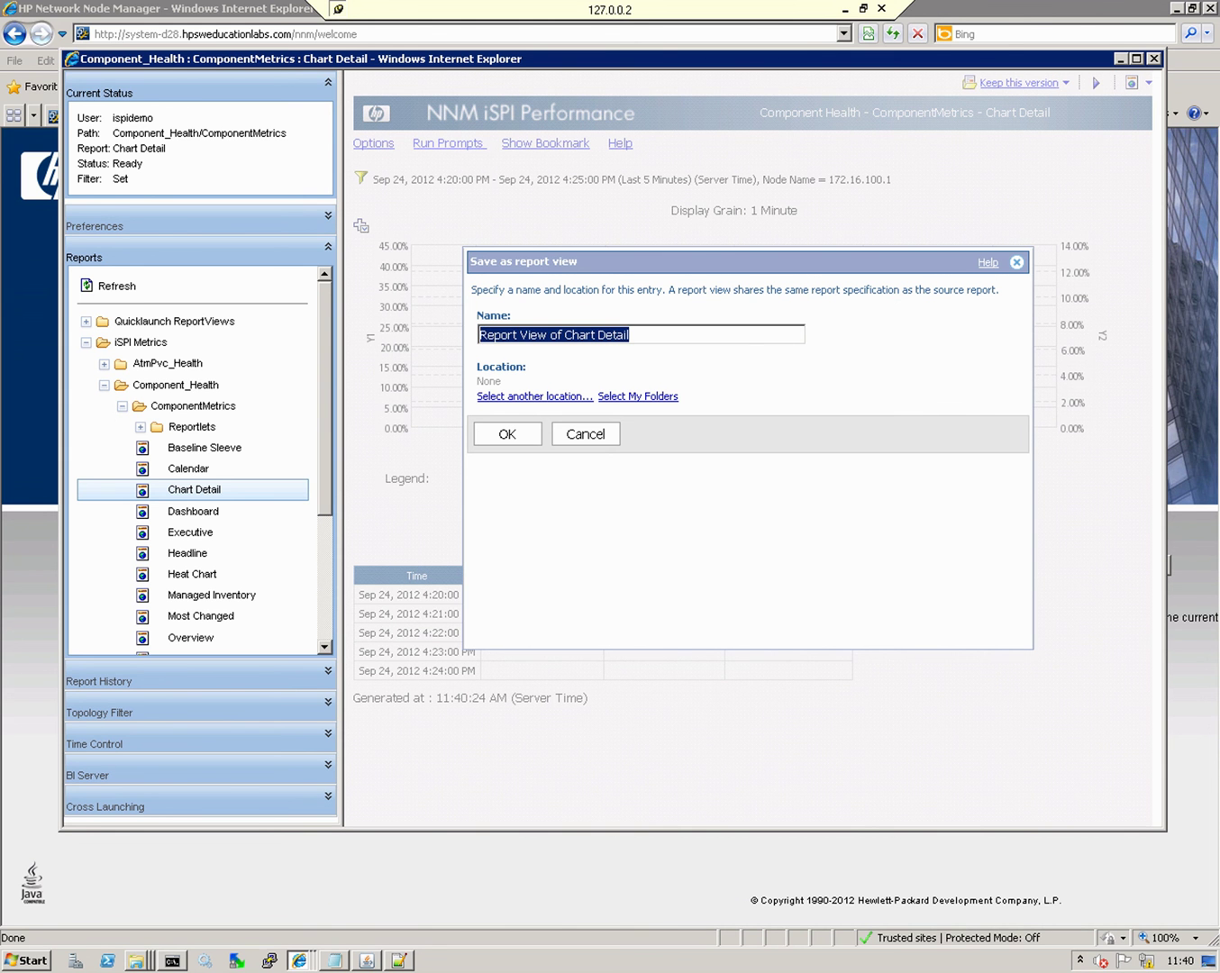
text(MySaved)
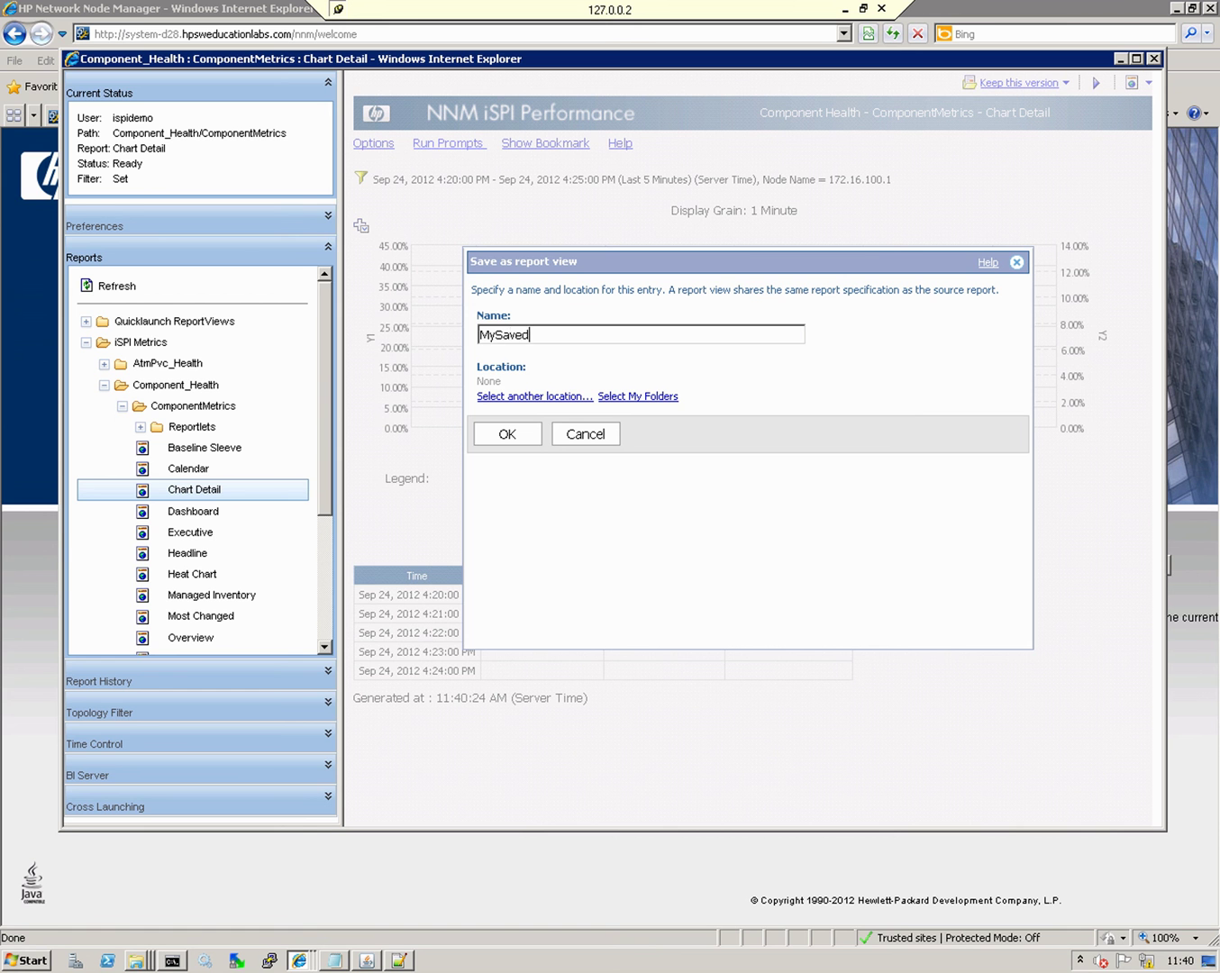
text(Report)
click(637, 396)
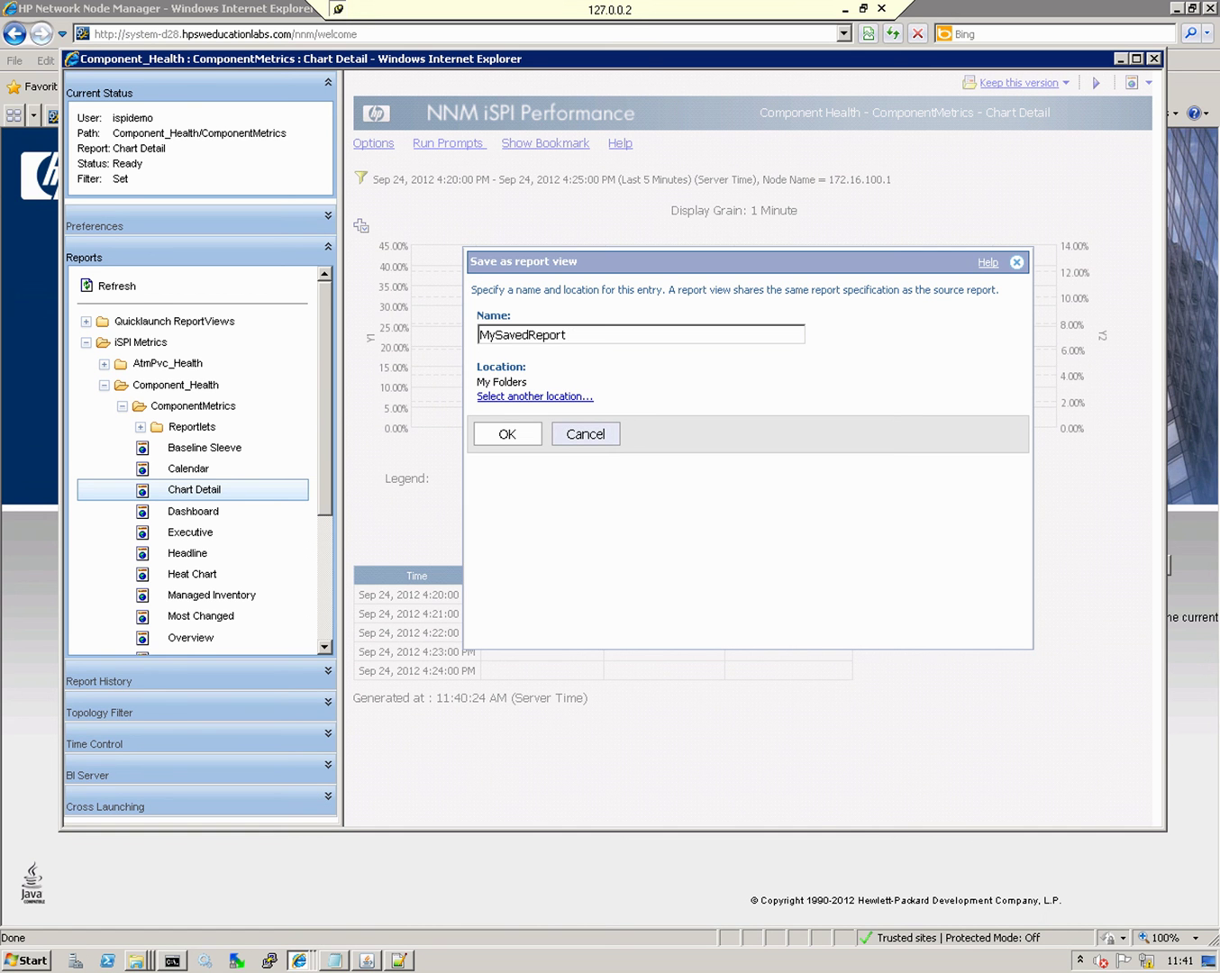
click(507, 434)
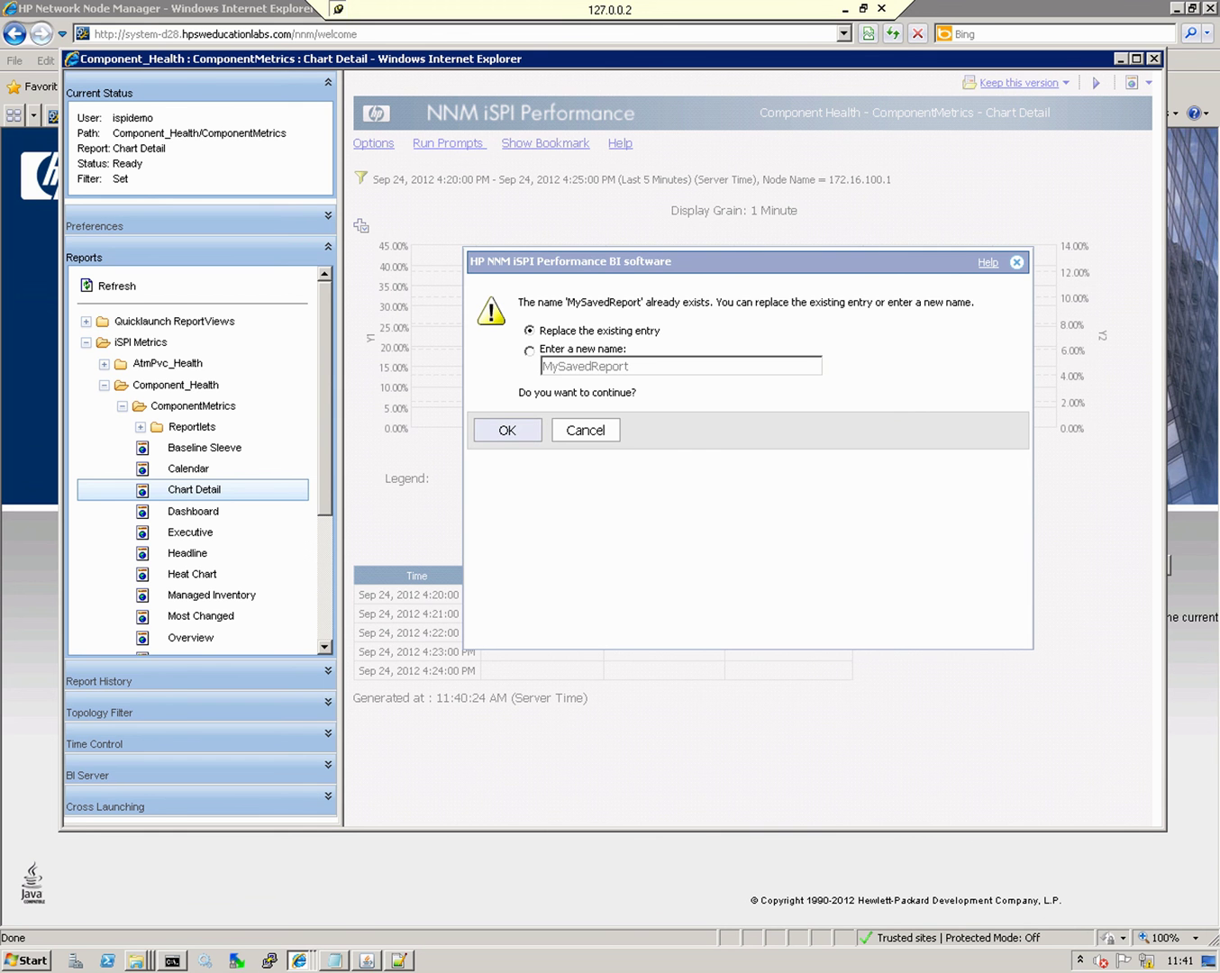
click(507, 430)
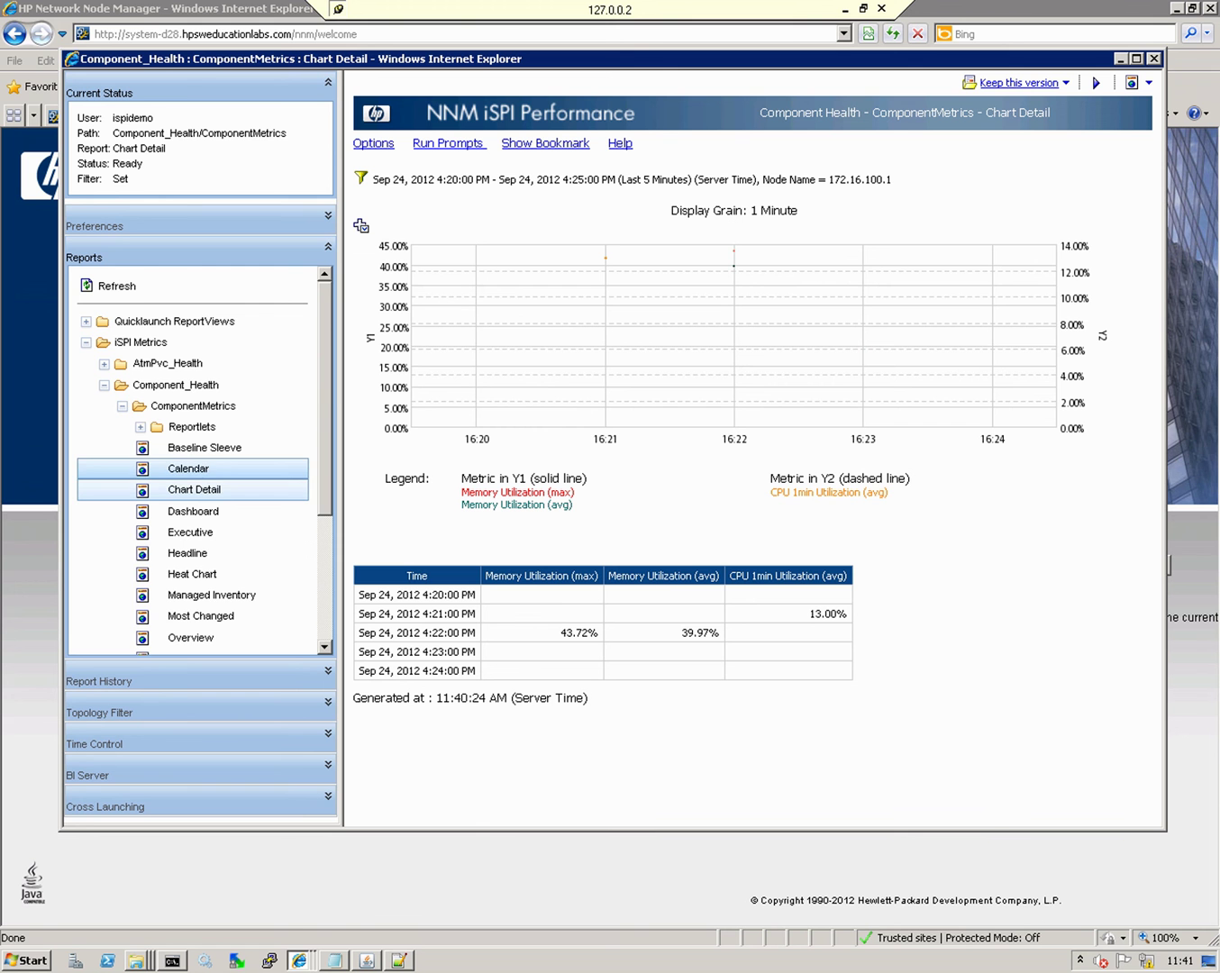
- Open the saved MySavedReport view from My Folders in the Reports tree
scroll(193, 460, down, 4)
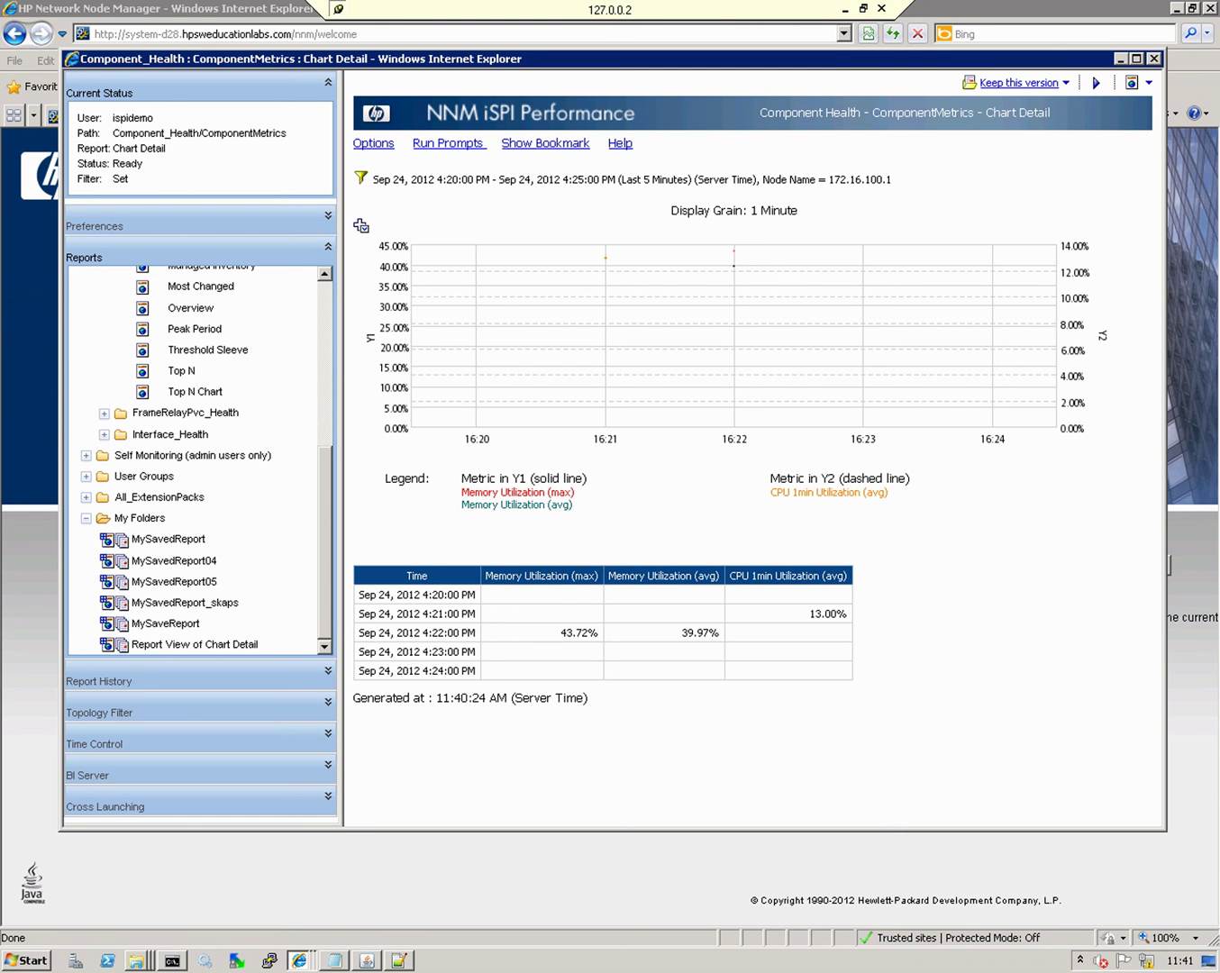
click(169, 538)
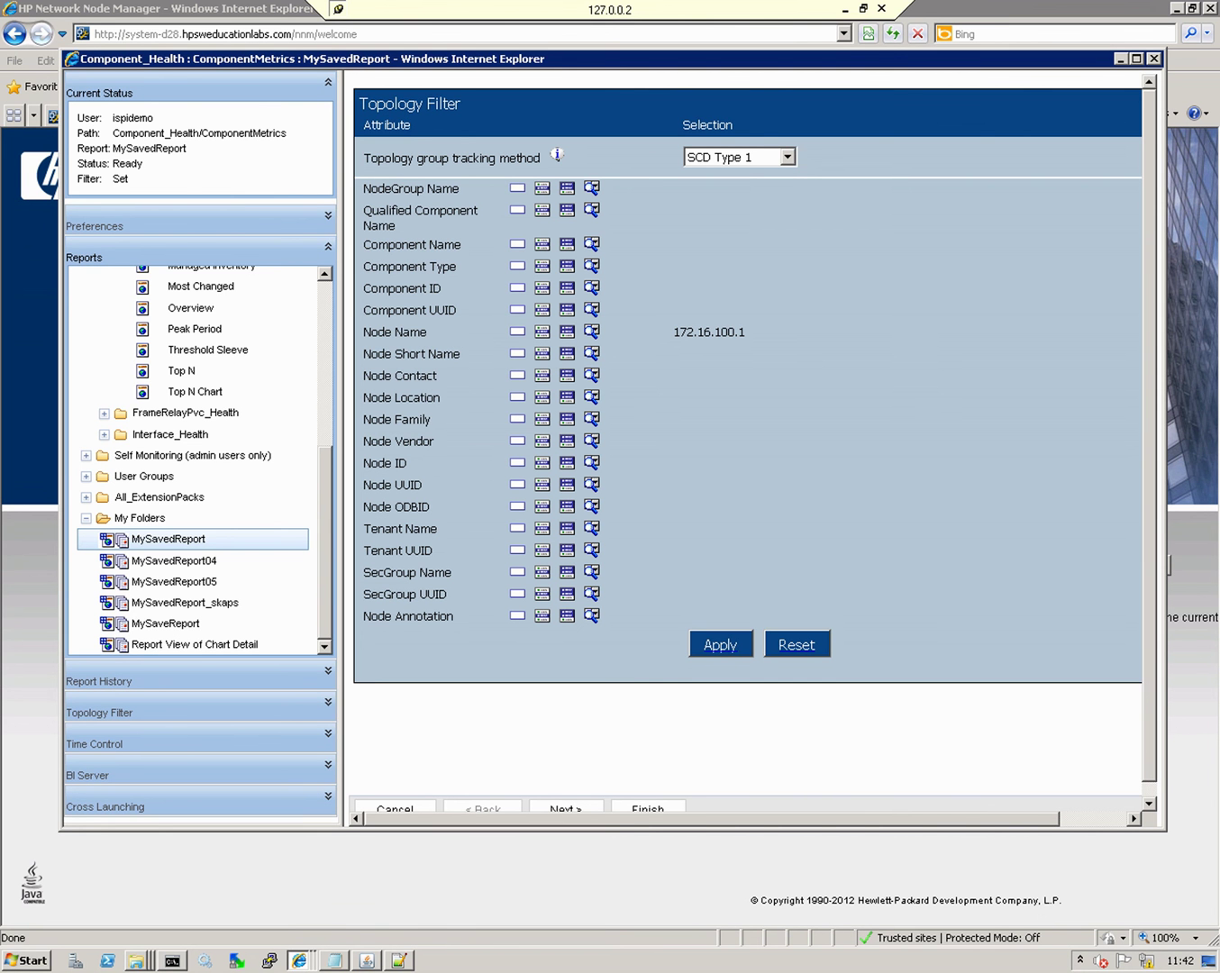
- Search Node Name for '172.16' and insert 172.16.100.2 into the chosen nodes
click(590, 351)
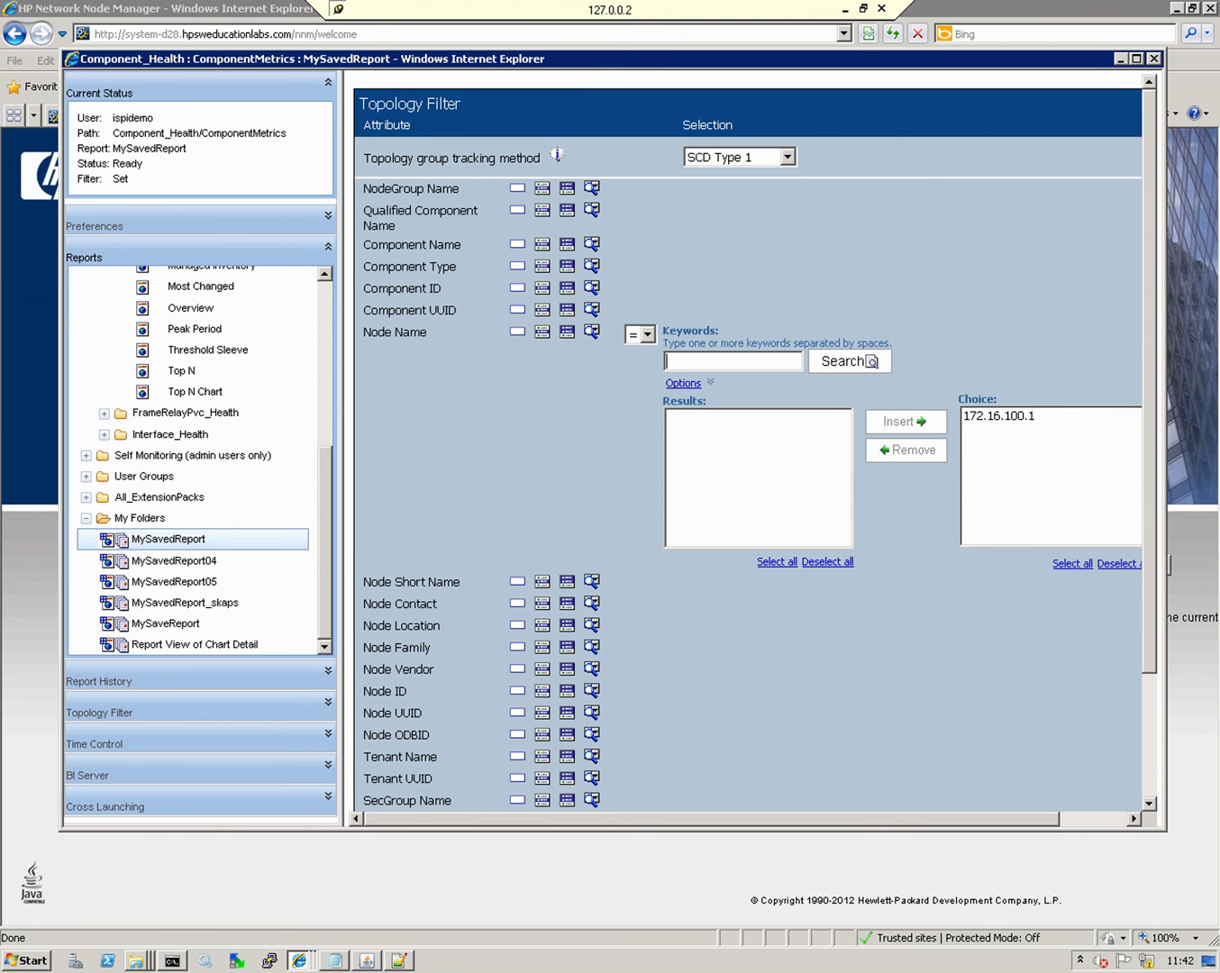
text(172.16)
key(Return)
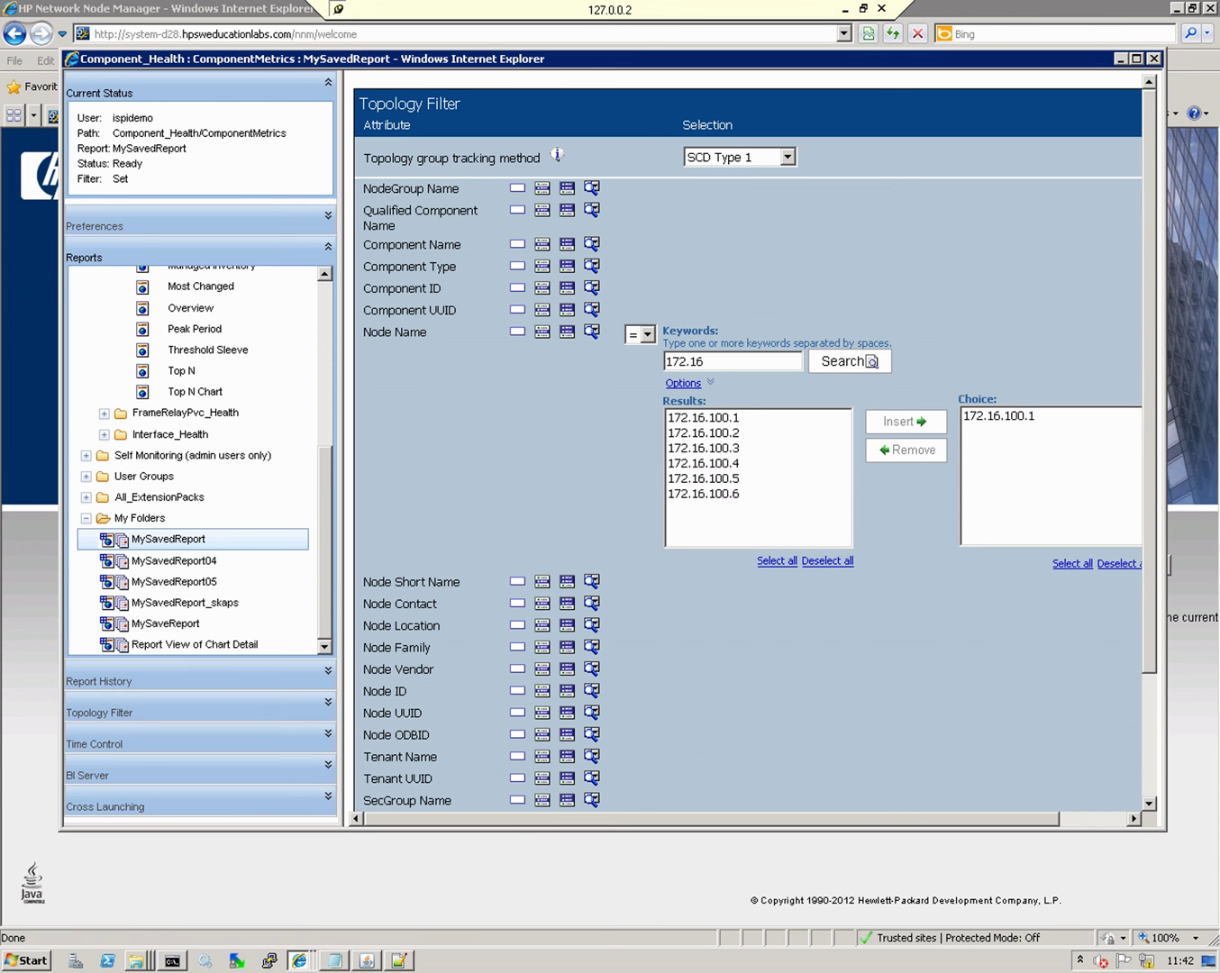
click(702, 432)
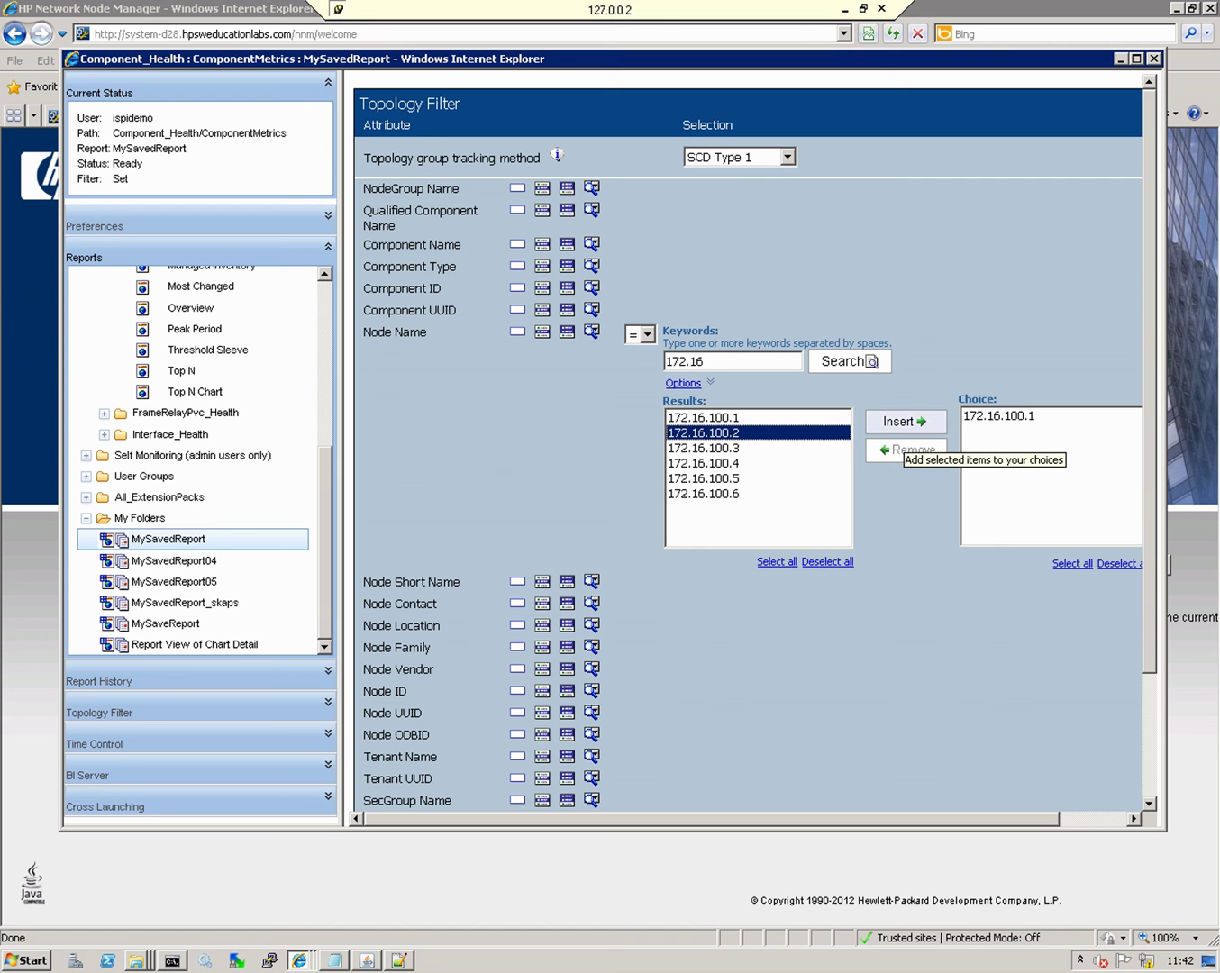
click(905, 423)
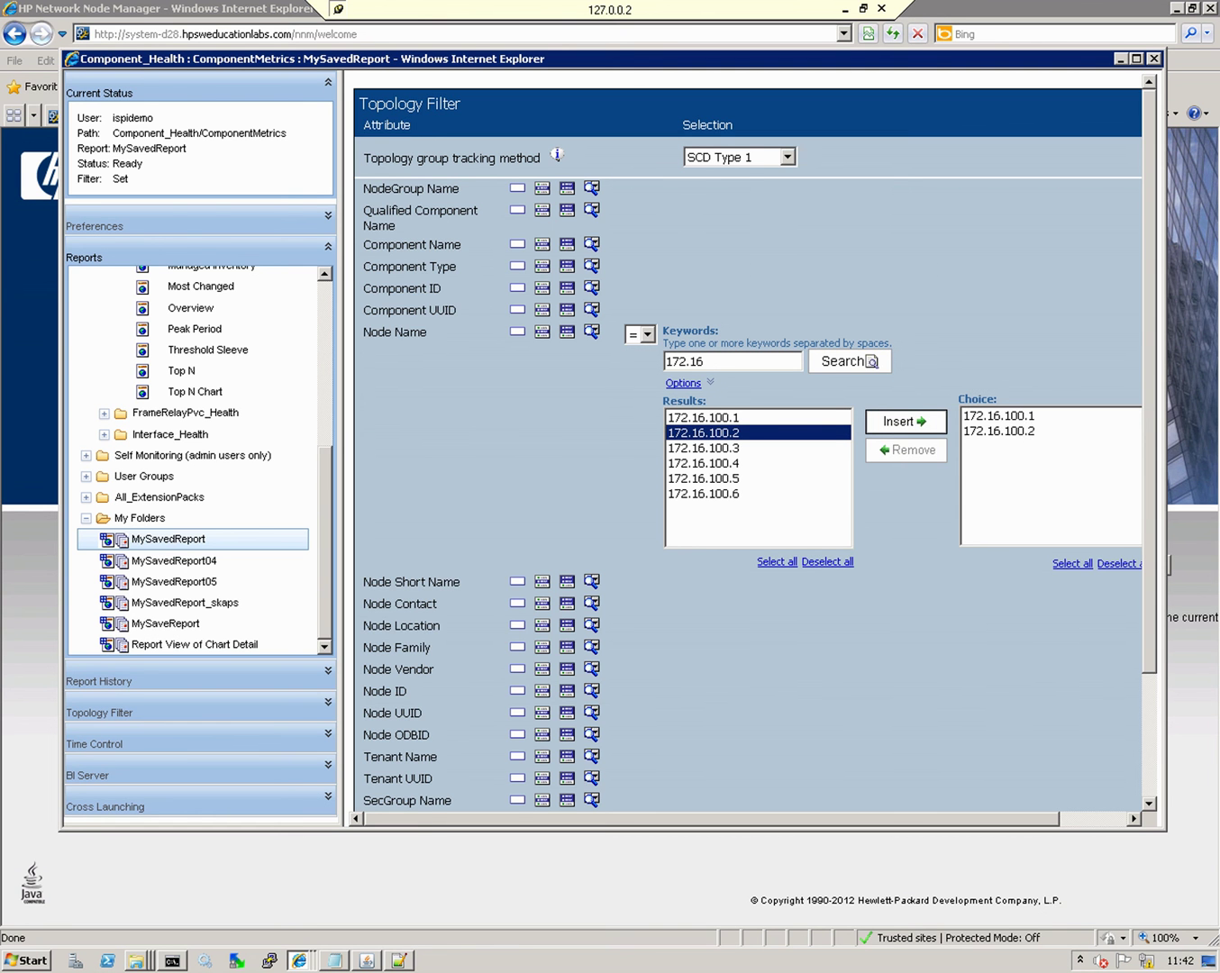
- Select both chosen nodes, 172.16.100.1 and 172.16.100.2, in the Choice list
scroll(748, 451, right, 2)
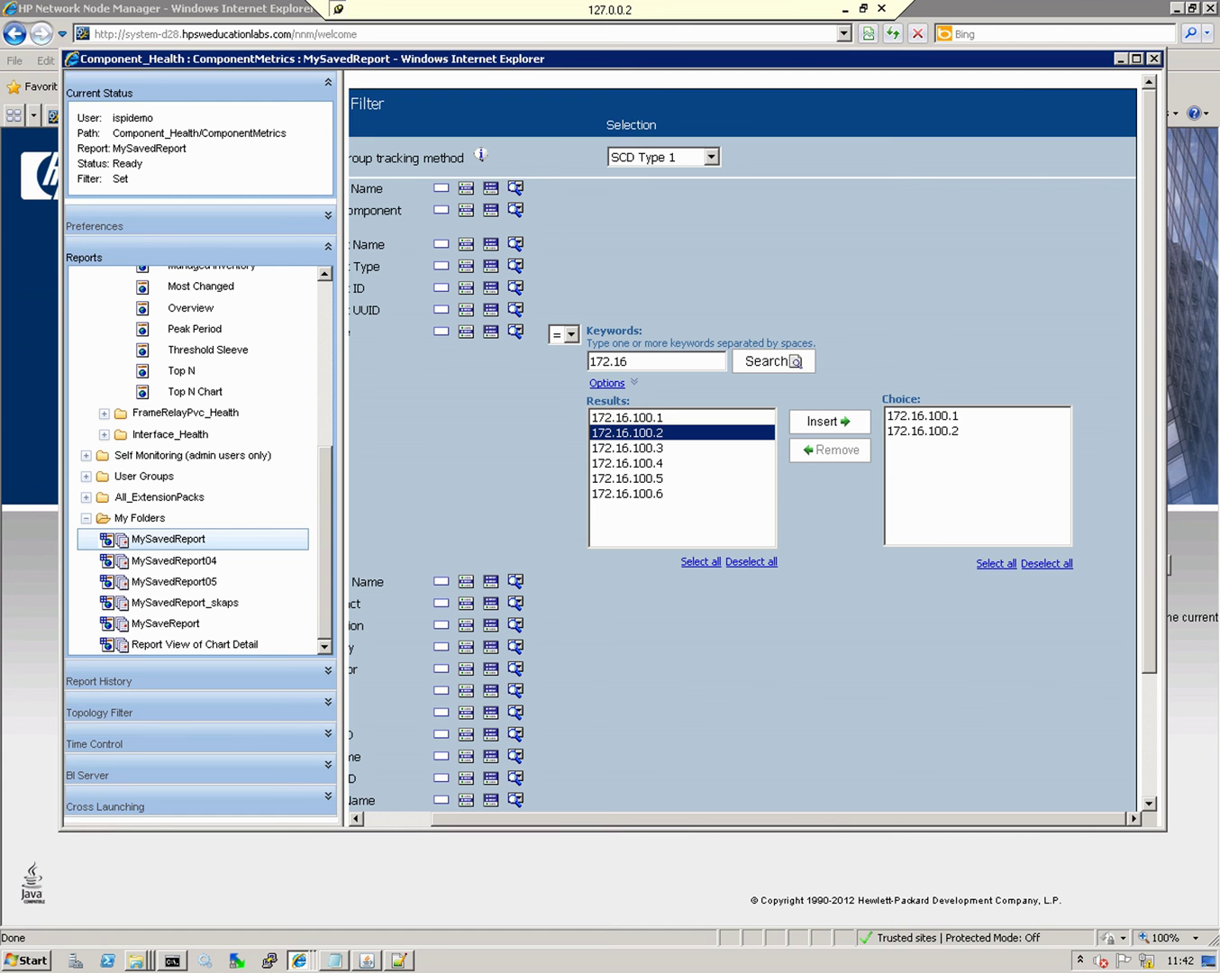
click(929, 415)
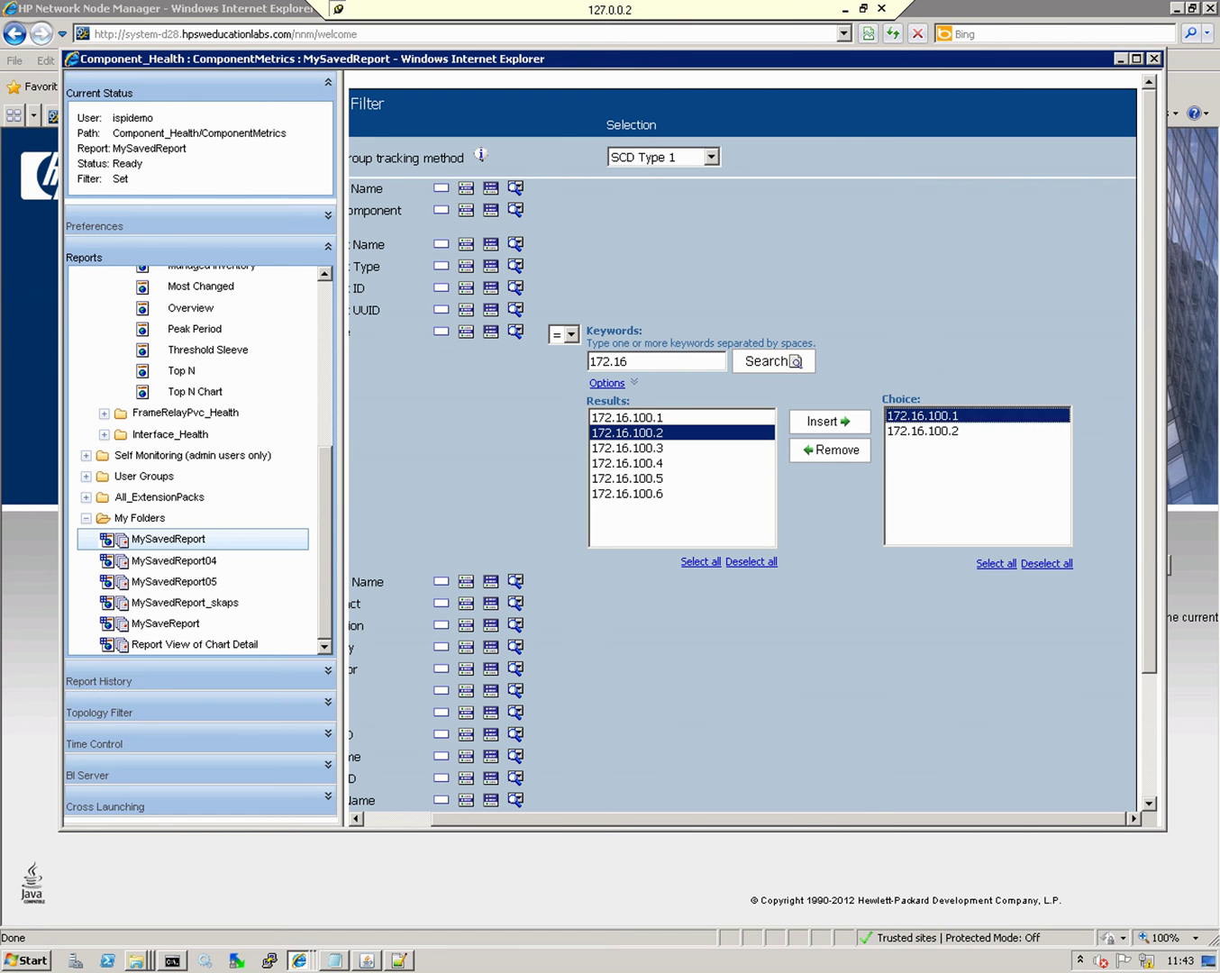
click(929, 431)
click(928, 416)
shift+click(929, 431)
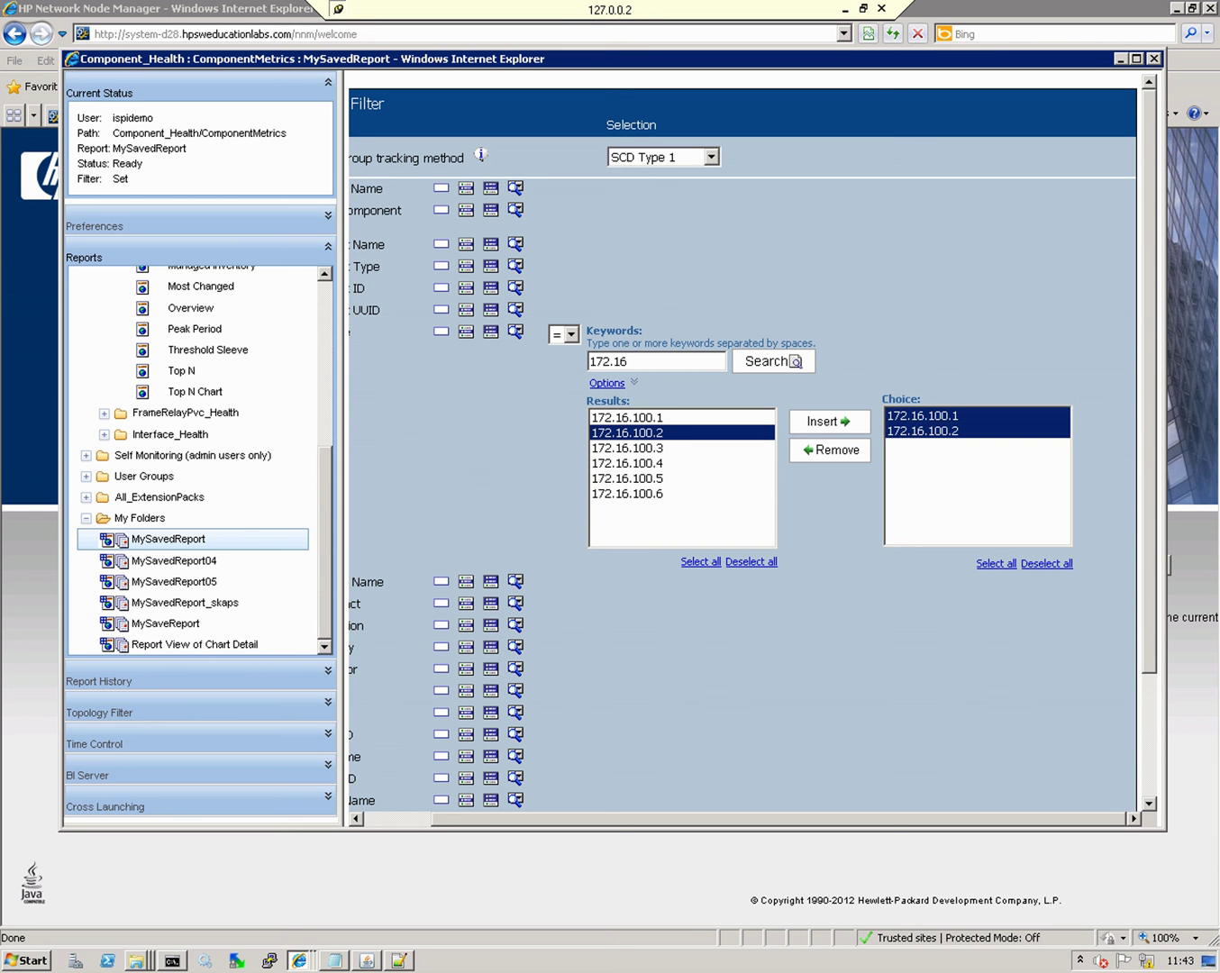
scroll(743, 451, down, 3)
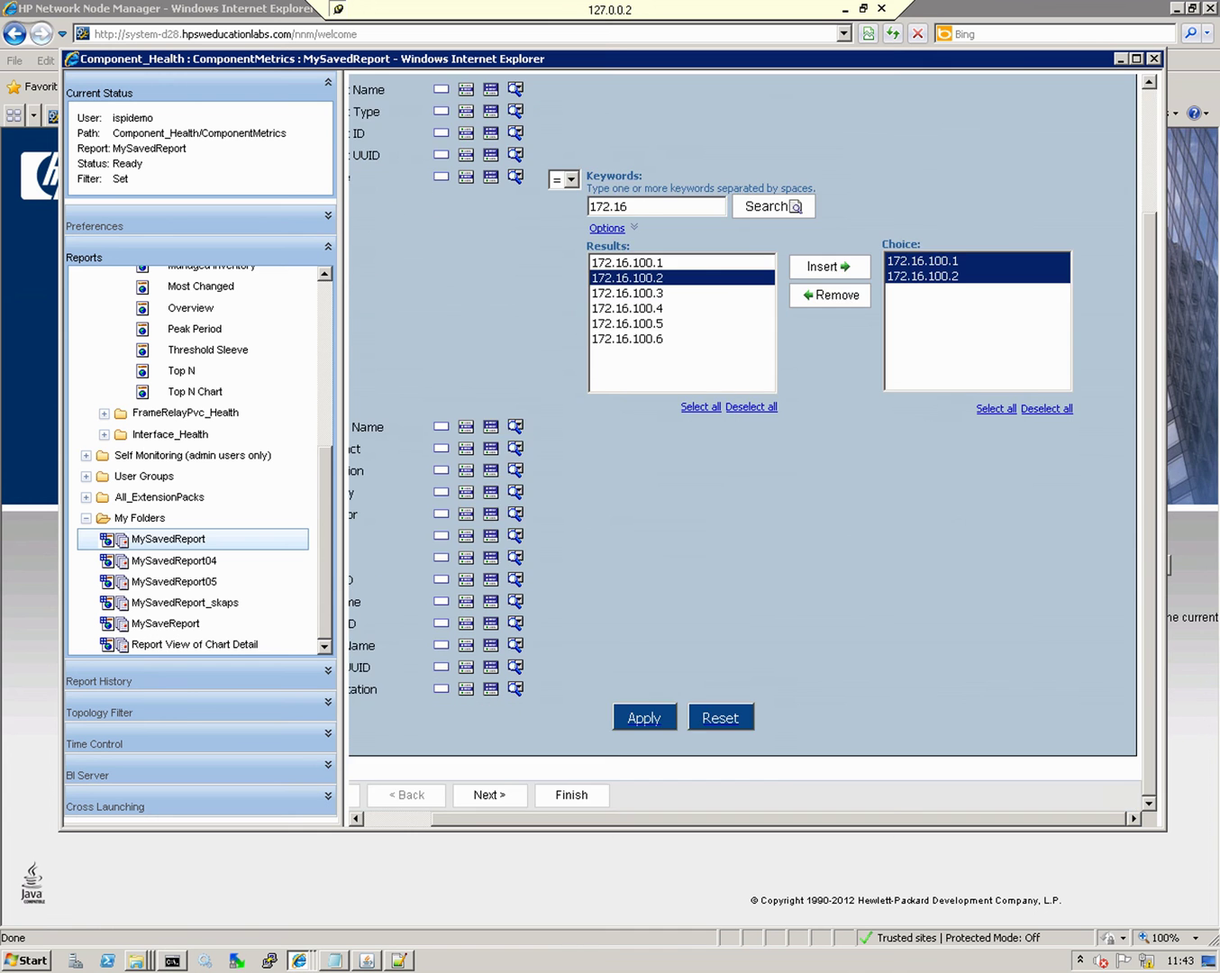
scroll(743, 450, up, 3)
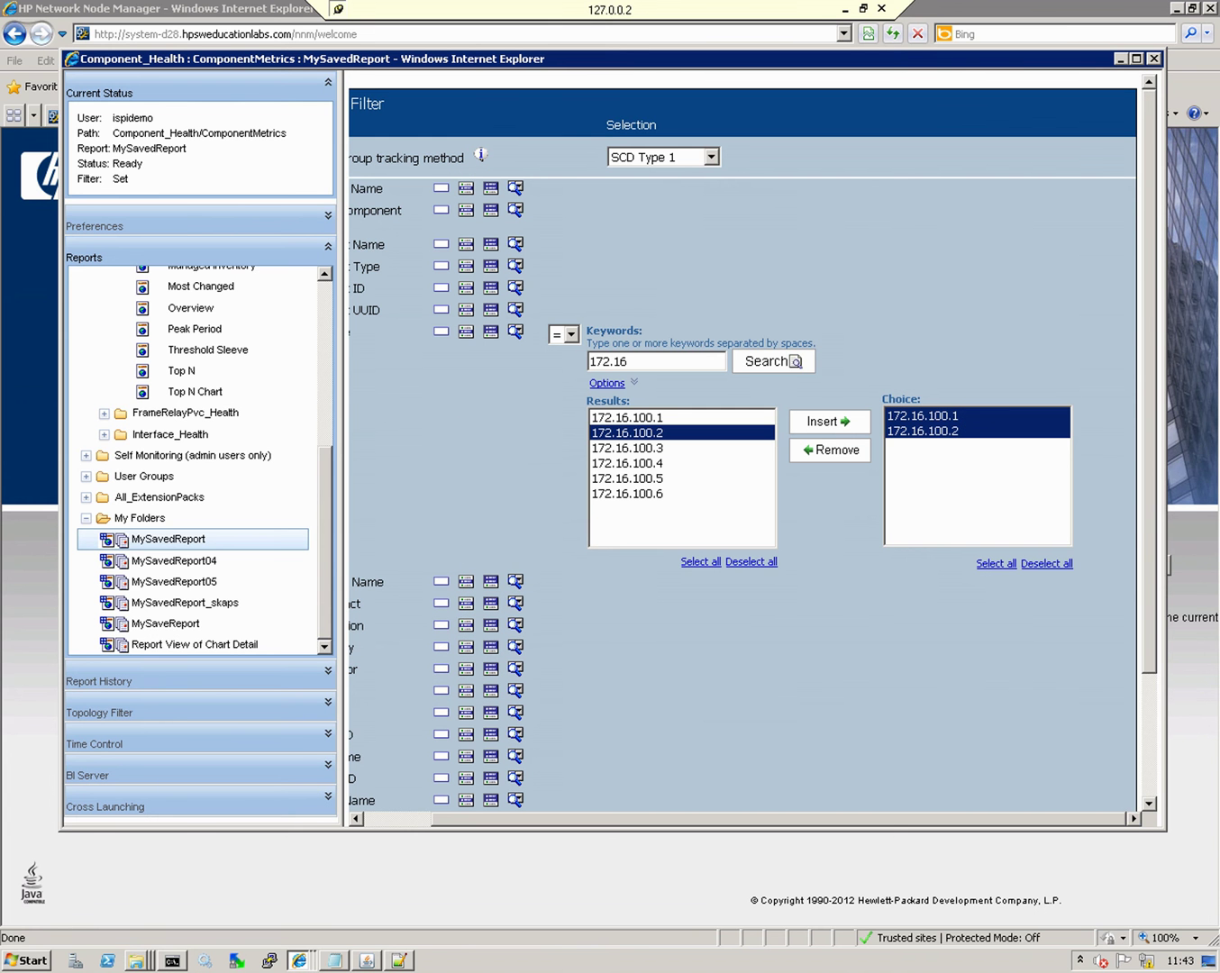
scroll(744, 451, down, 3)
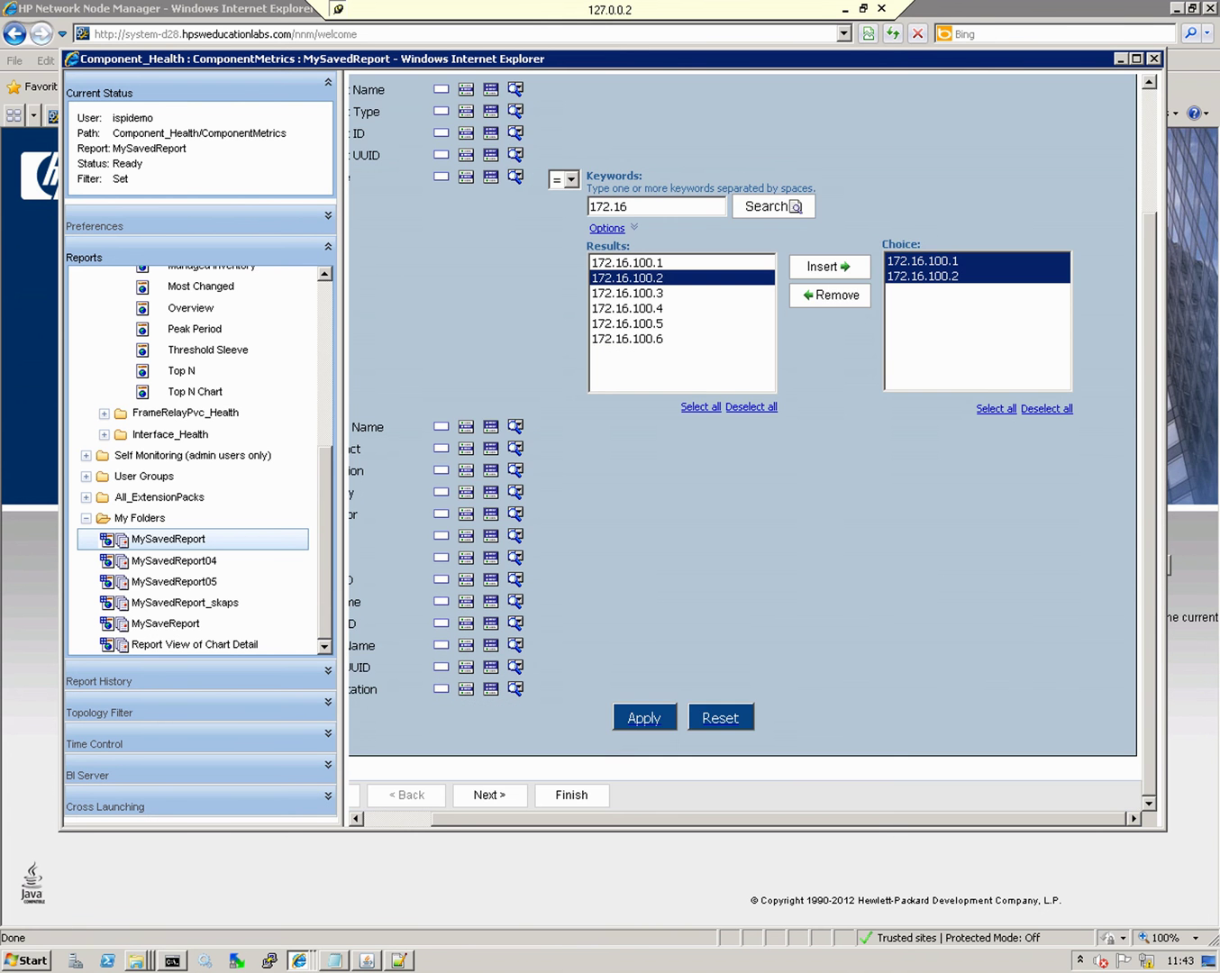
scroll(744, 451, up, 3)
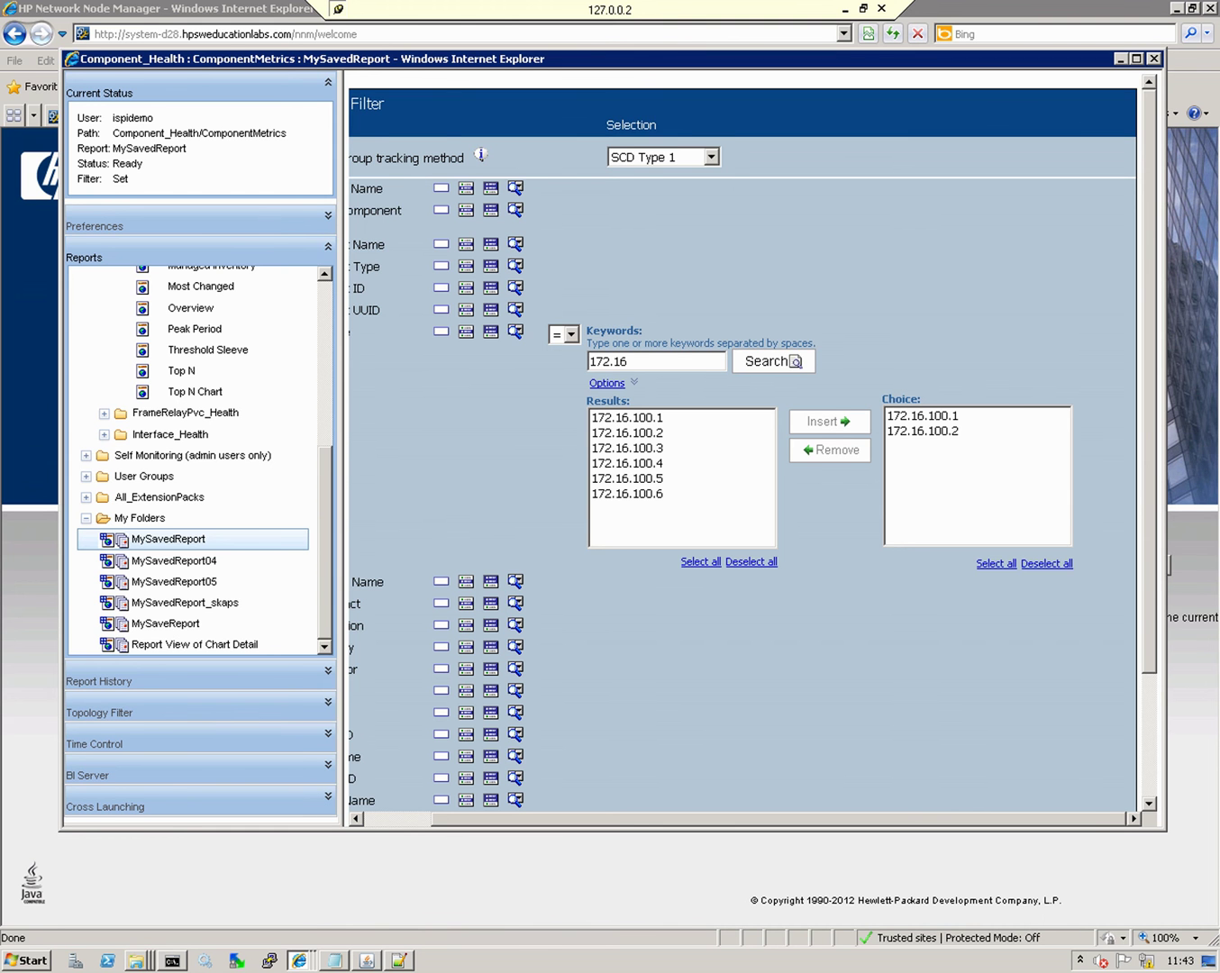
scroll(748, 451, down, 3)
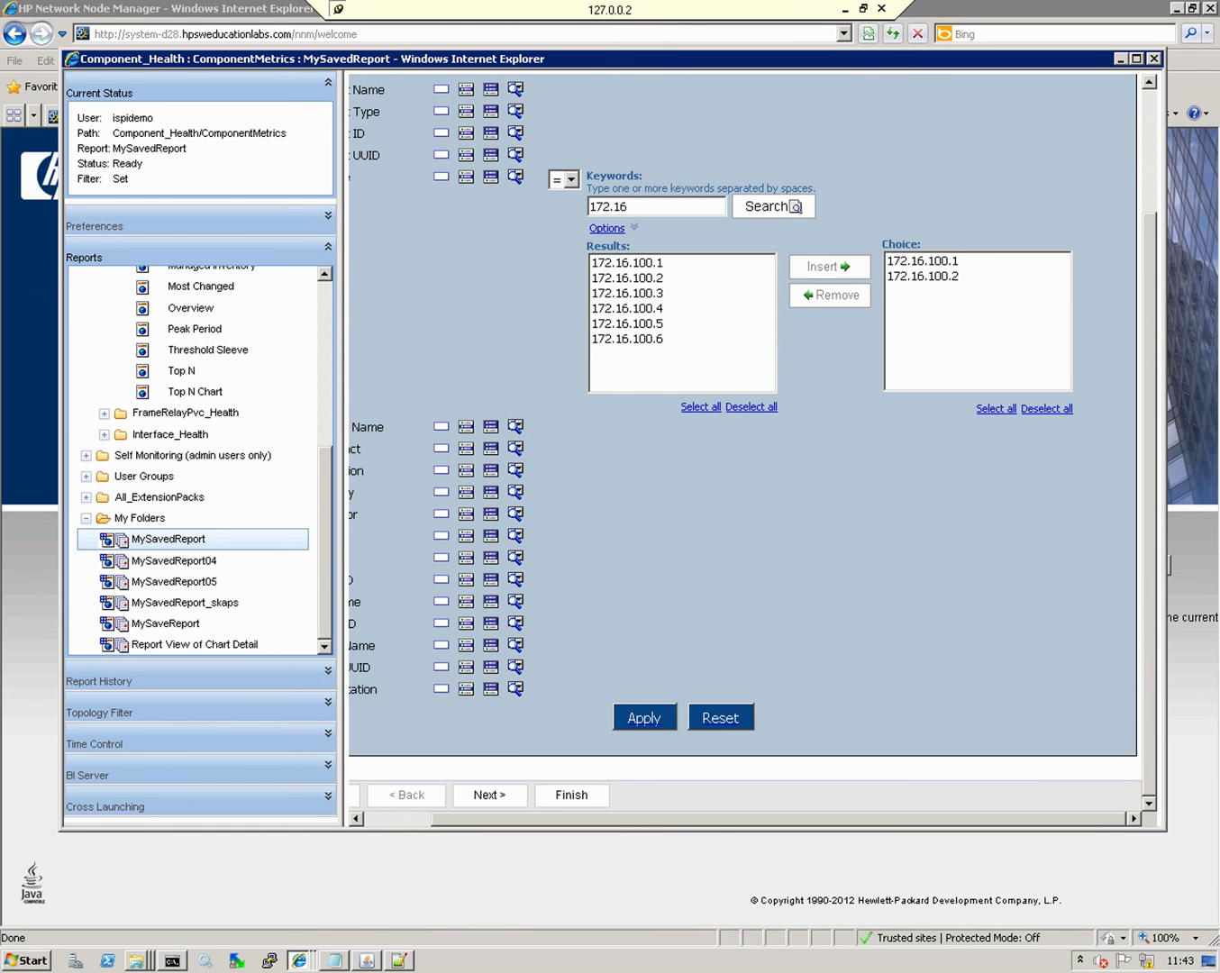
- On Time Controls set the Interval to 1 Day, then advance to Report Options
click(489, 795)
scroll(748, 451, up, 3)
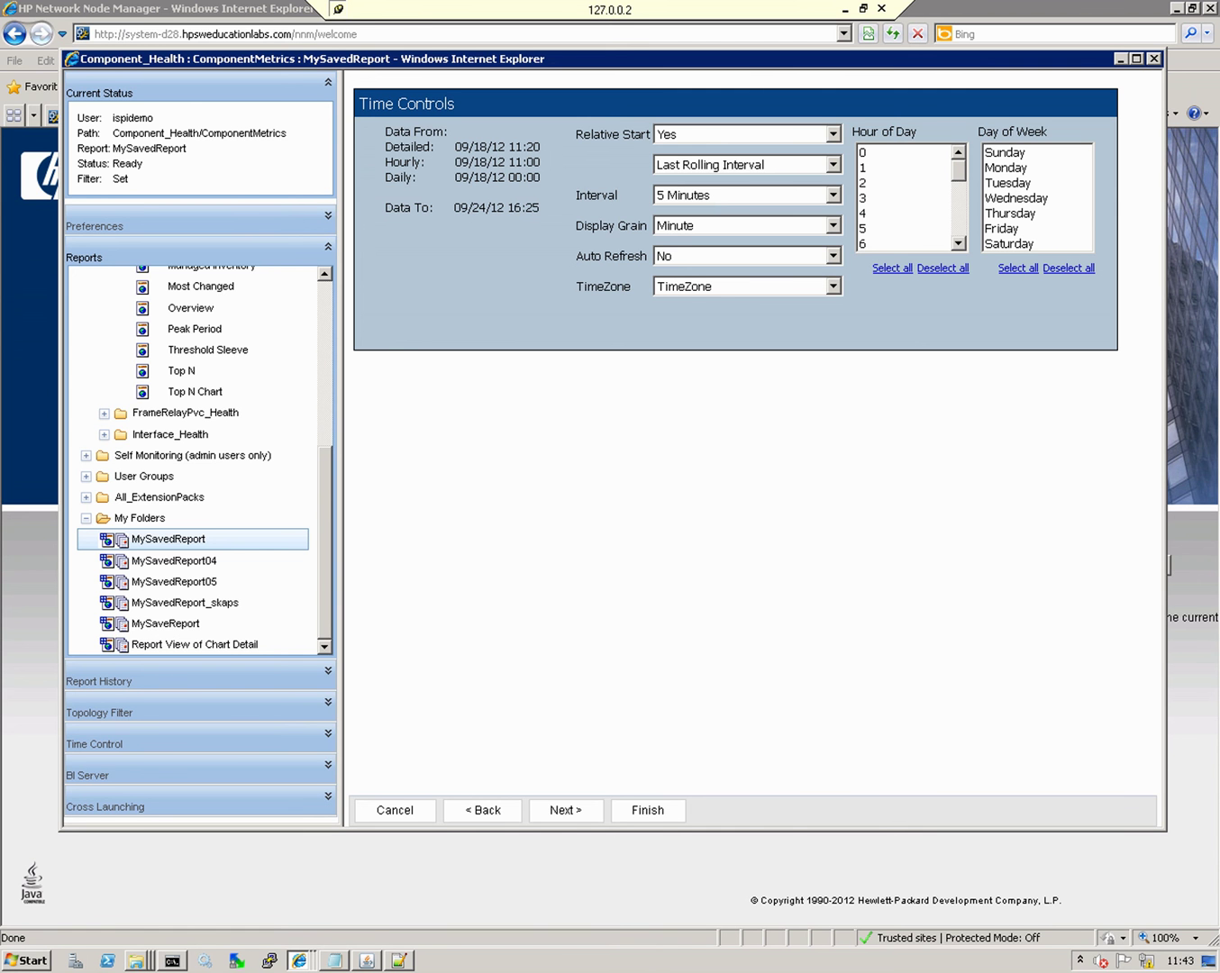
key(alt+Down)
key(Up)
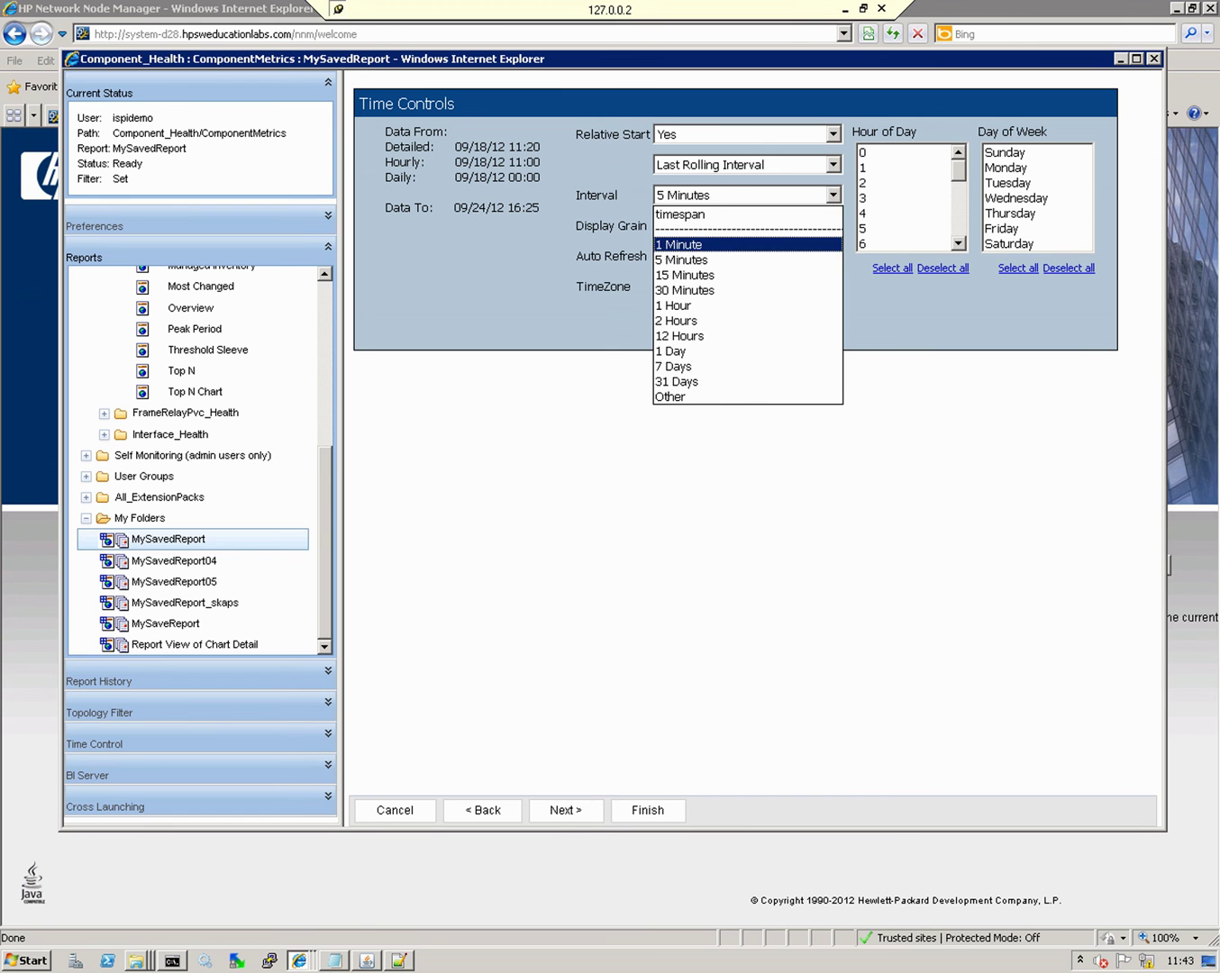
key(Down)
key(Down)
key(Down)
key(Down)
key(Down)
key(Down)
key(Down)
key(Down)
key(Down)
key(Up)
key(Up)
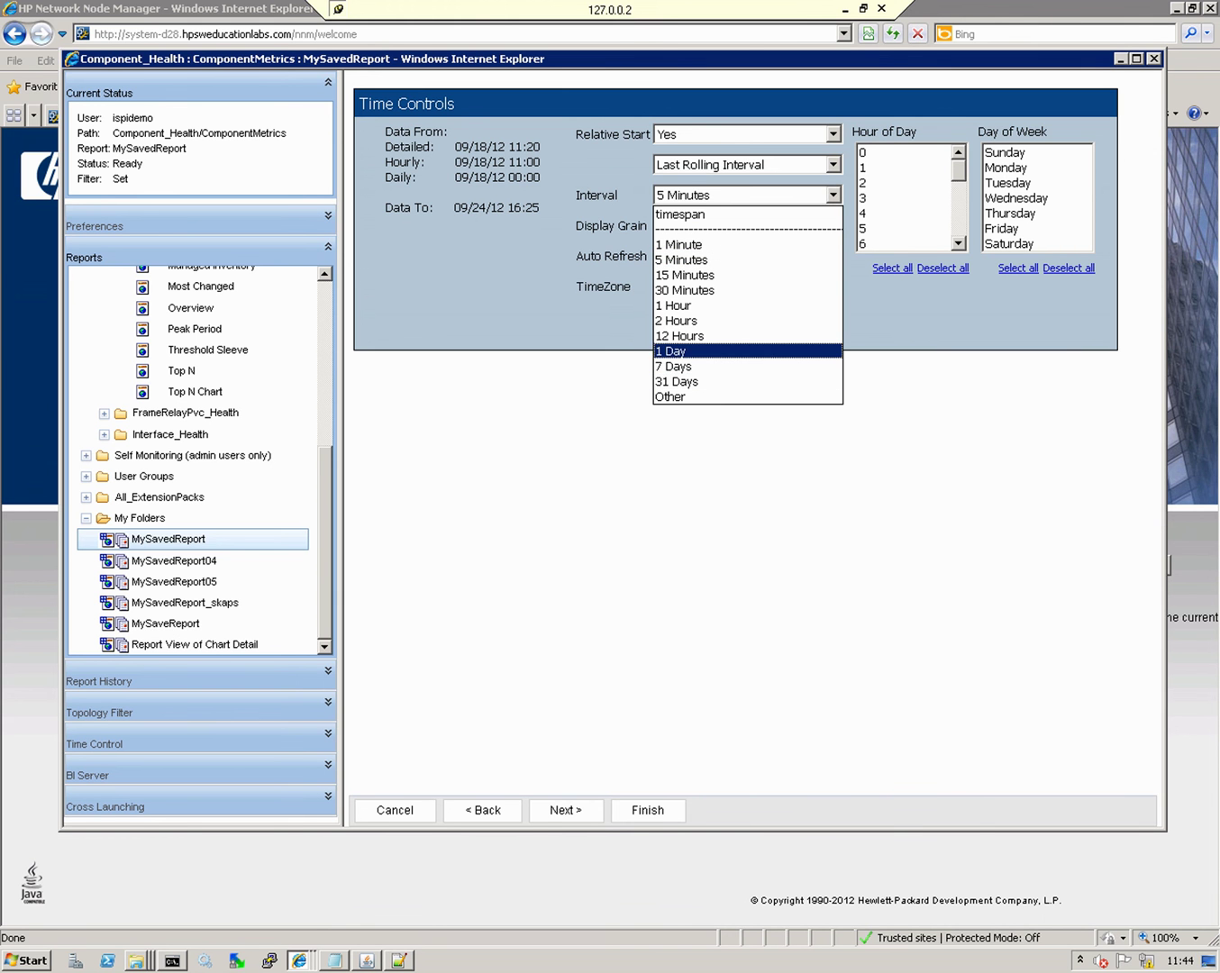
key(Return)
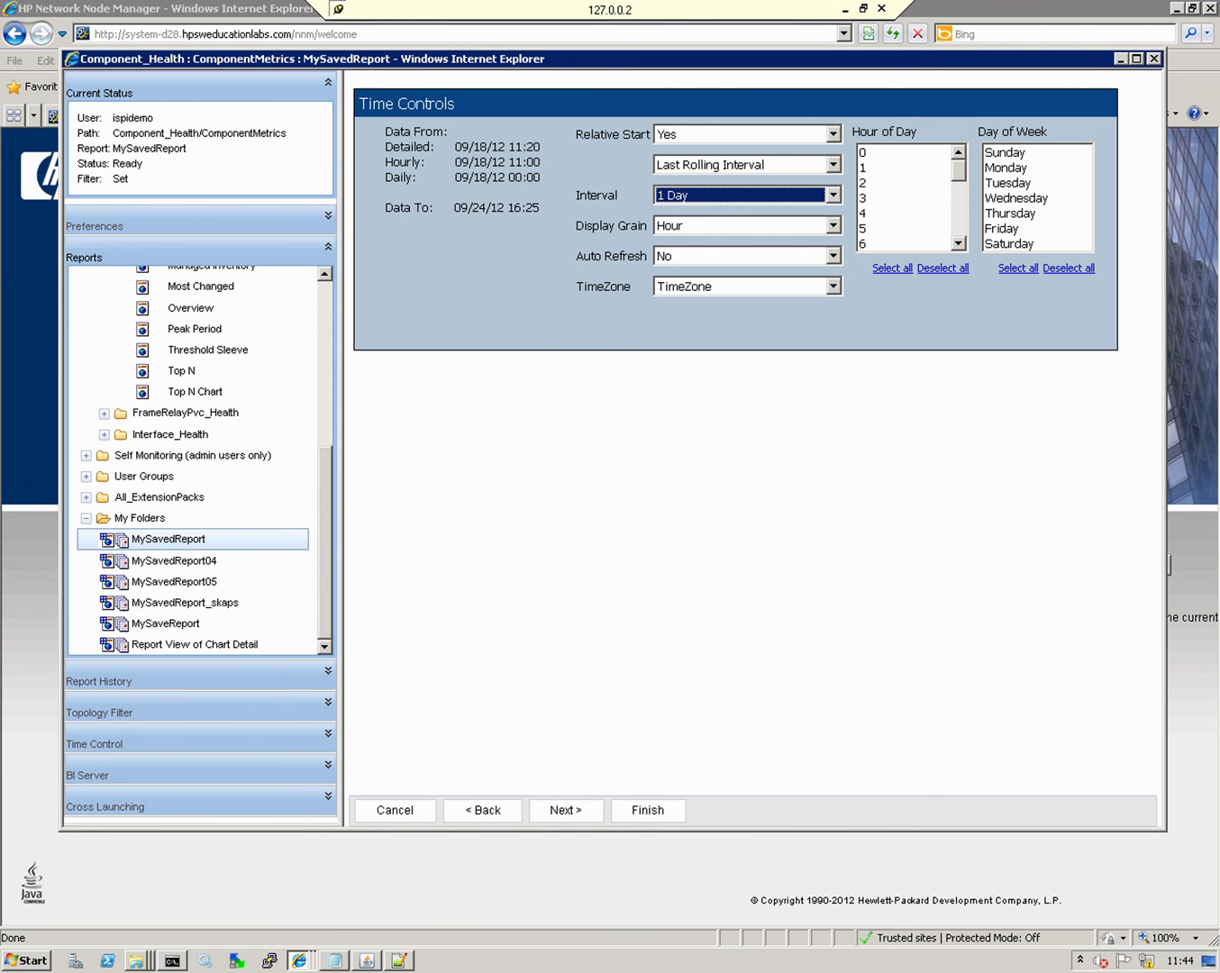
click(567, 810)
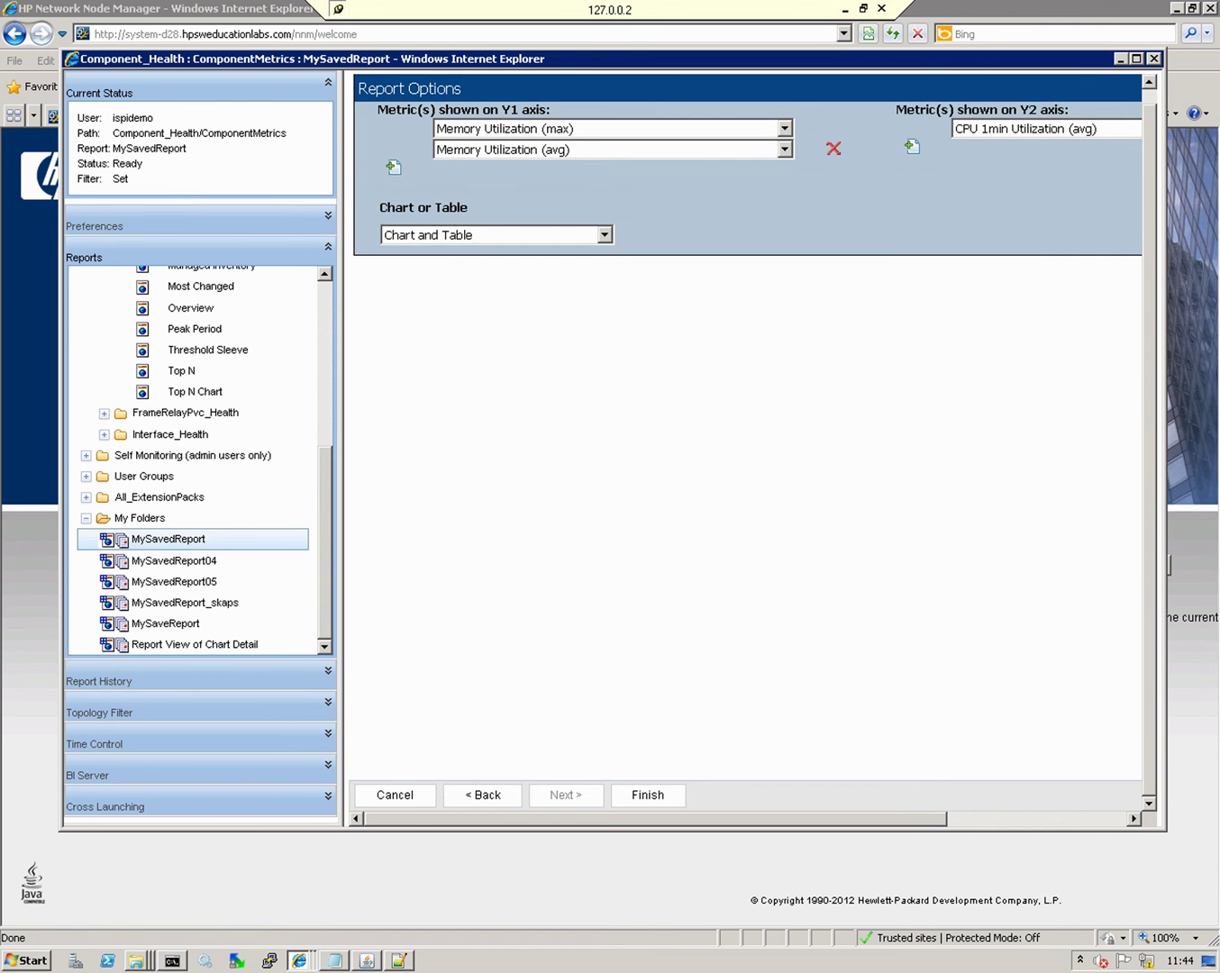
- Run the report, then minimize the remote session and switch to the Desktop sharer window
click(649, 795)
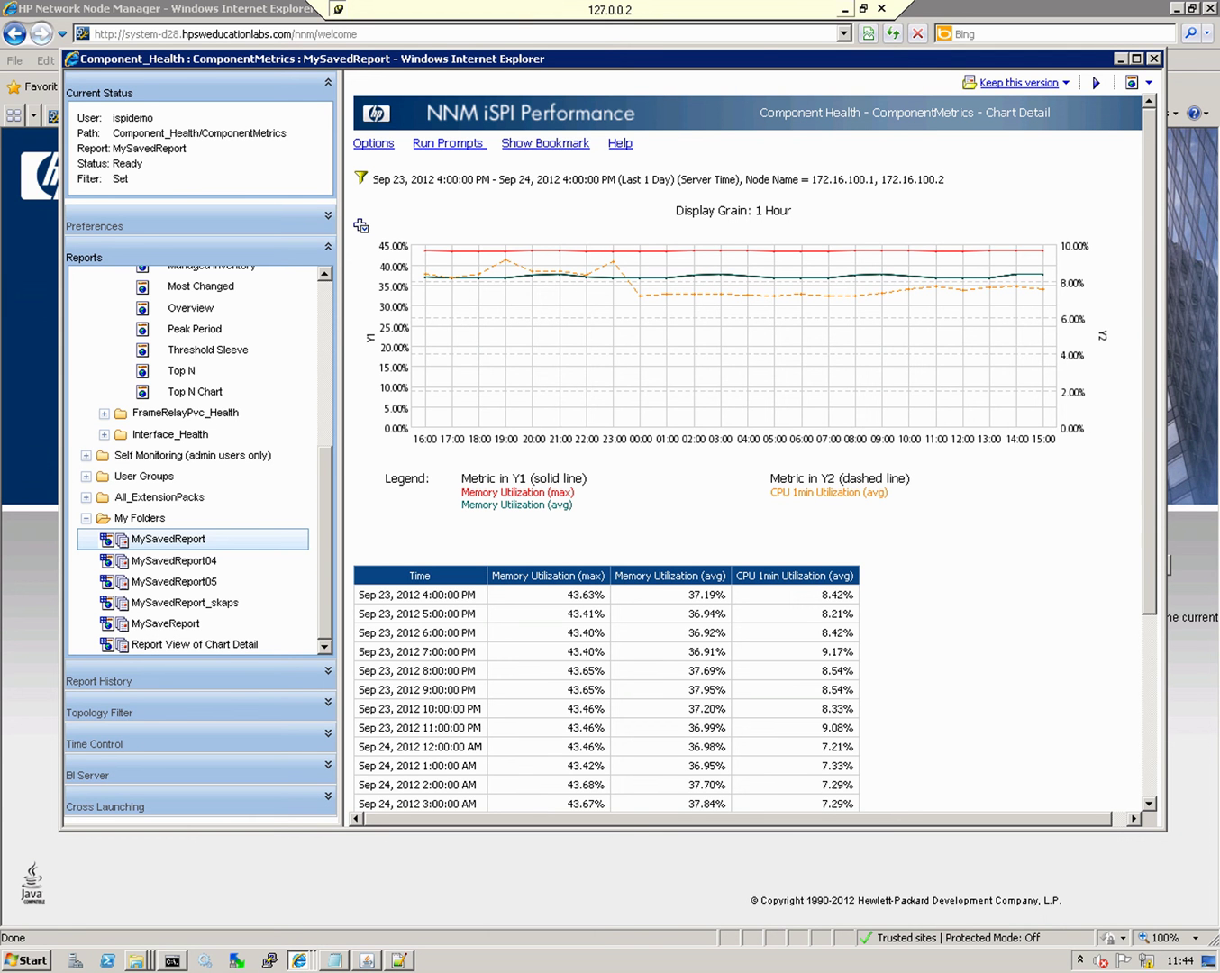
click(844, 9)
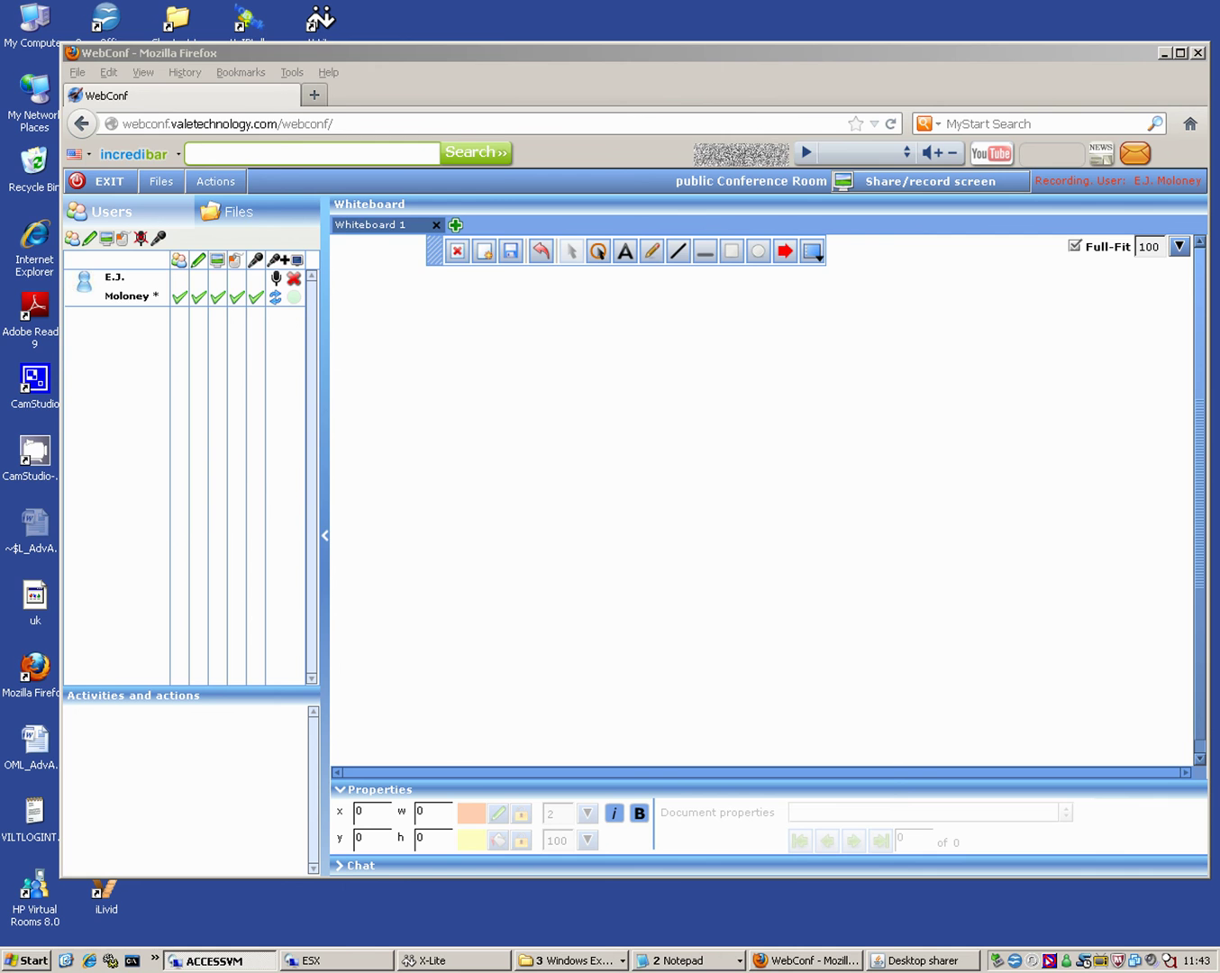
key(alt+Tab)
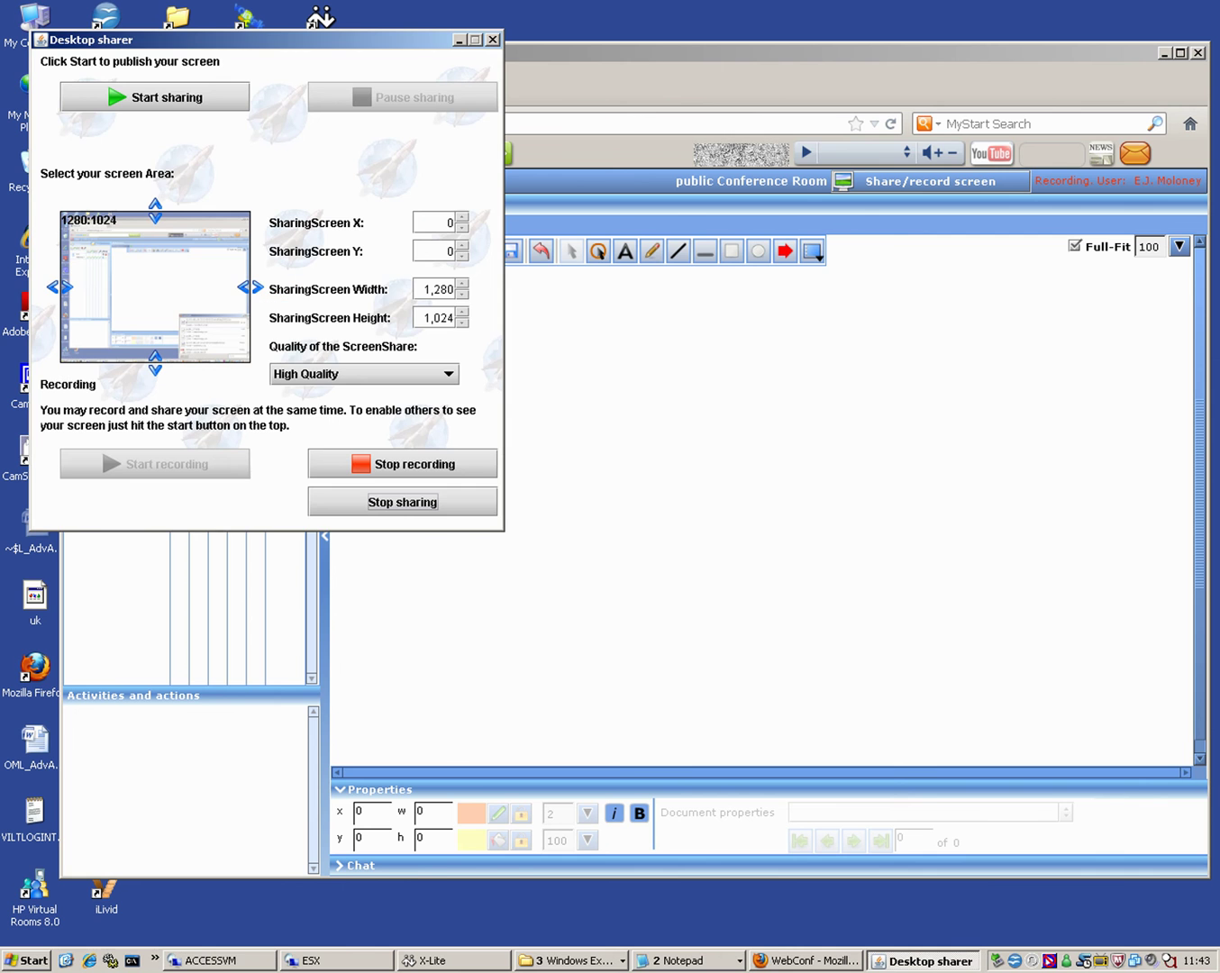